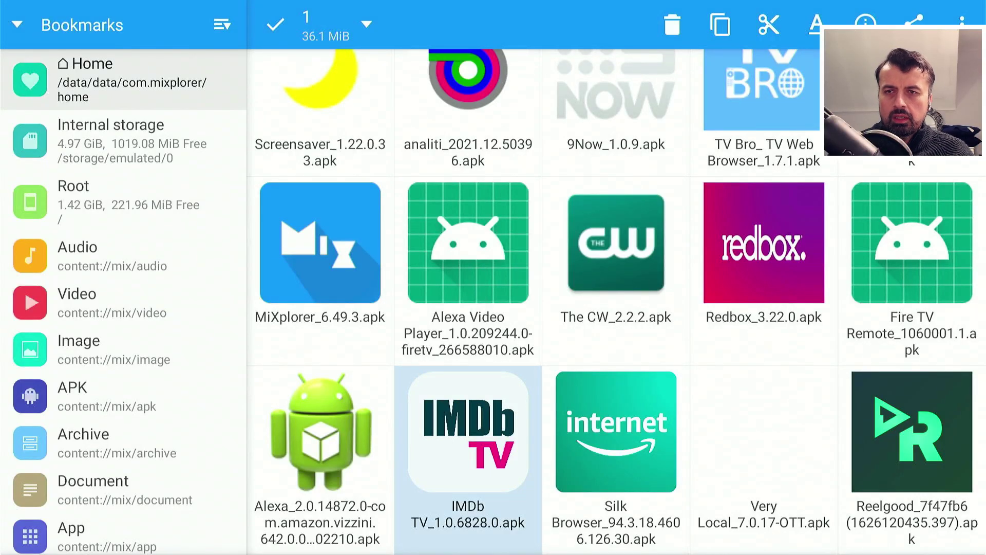
Uninstall the selected IMDb TV app's updates, confirming its replacement with the factory version.
{"action": "key", "text": "Menu"}
{"action": "key", "text": "Down"}
{"action": "key", "text": "Down"}
{"action": "key", "text": "Down"}
{"action": "key", "text": "Down"}
{"action": "key", "text": "Down"}
{"action": "key", "text": "Down"}
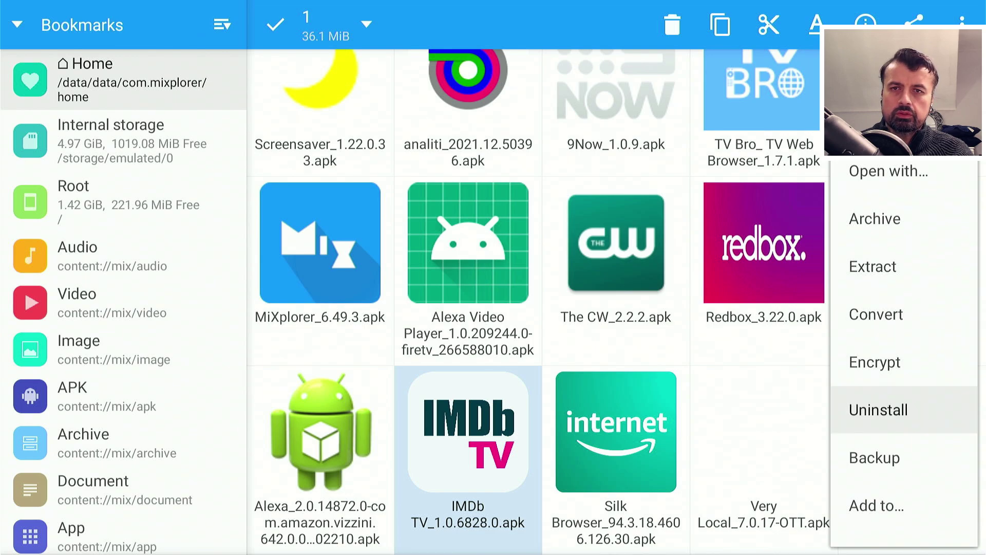
{"action": "key", "text": "Return"}
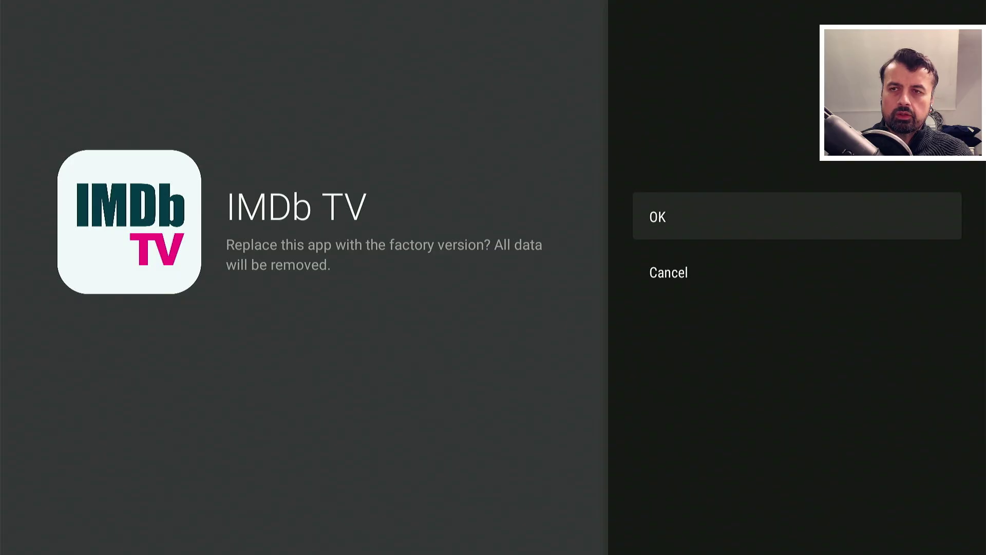
{"action": "key", "text": "Return"}
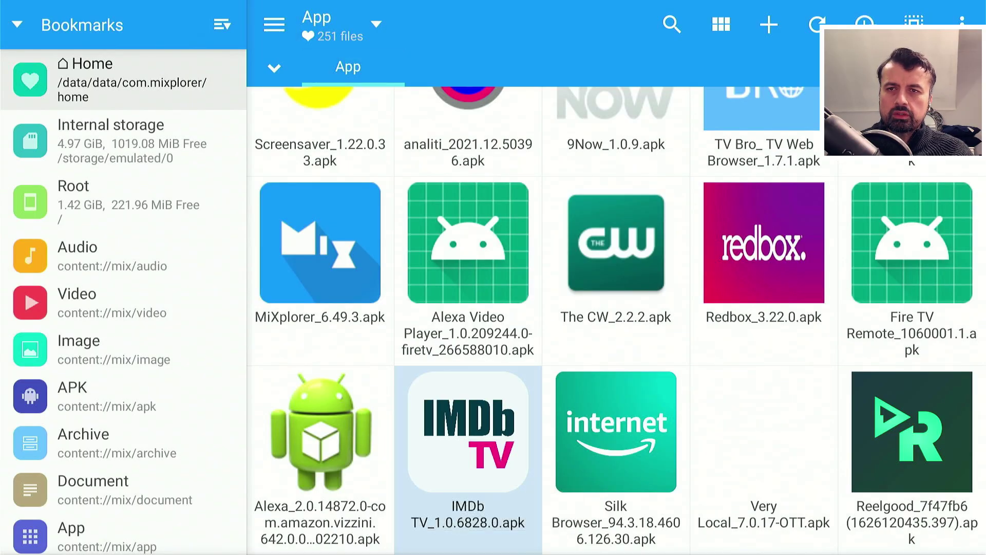
Select the Silk Browser app beside IMDb TV and uninstall it.
{"action": "key", "text": "Right"}
{"action": "key", "text": "Return"}
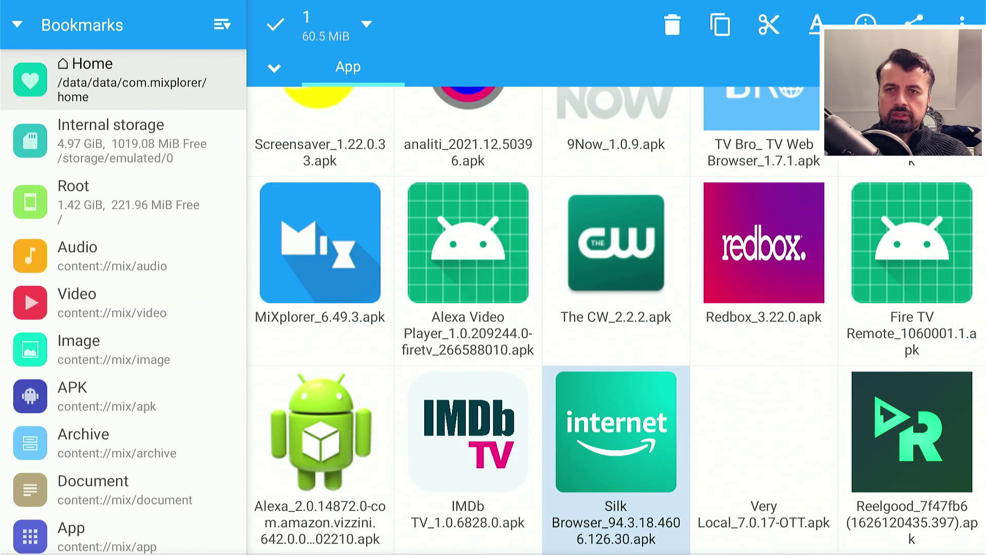
{"action": "key", "text": "Menu"}
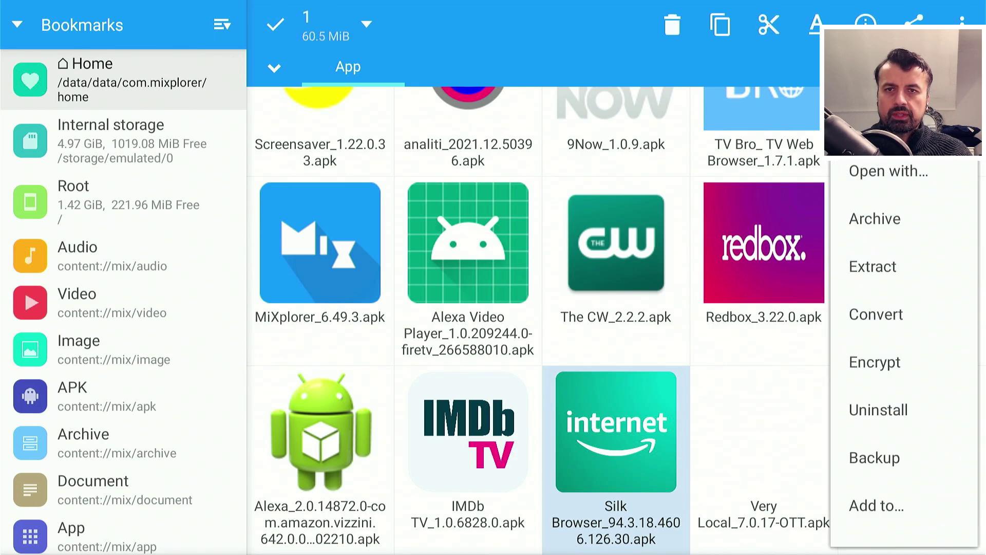
{"action": "key", "text": "Down"}
{"action": "key", "text": "Down"}
{"action": "key", "text": "Down"}
{"action": "key", "text": "Down"}
{"action": "key", "text": "Down"}
{"action": "key", "text": "Down"}
{"action": "key", "text": "Return"}
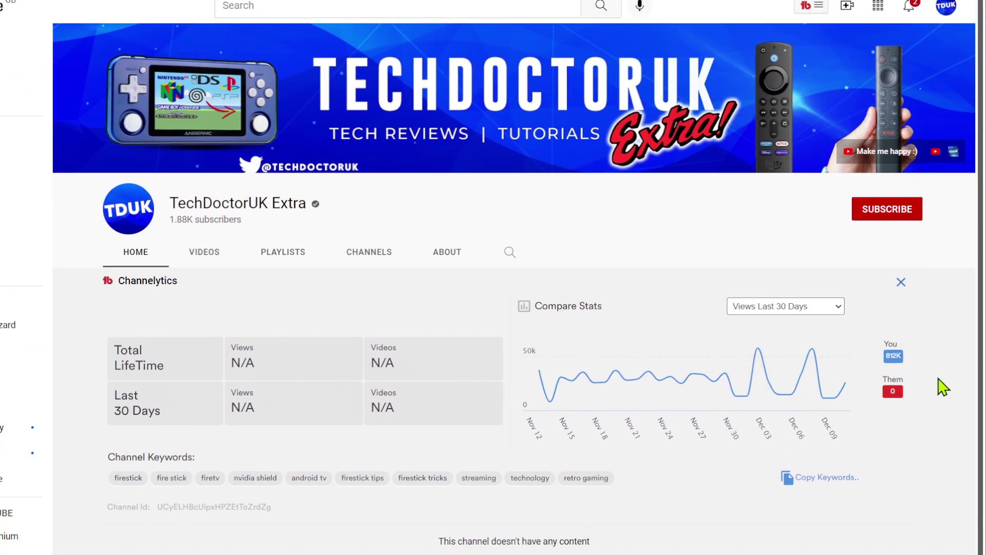
Subscribe to the TechDoctorUK Extra channel on YouTube and set its notifications to All.
{"action": "left_click", "coordinate": [878, 211]}
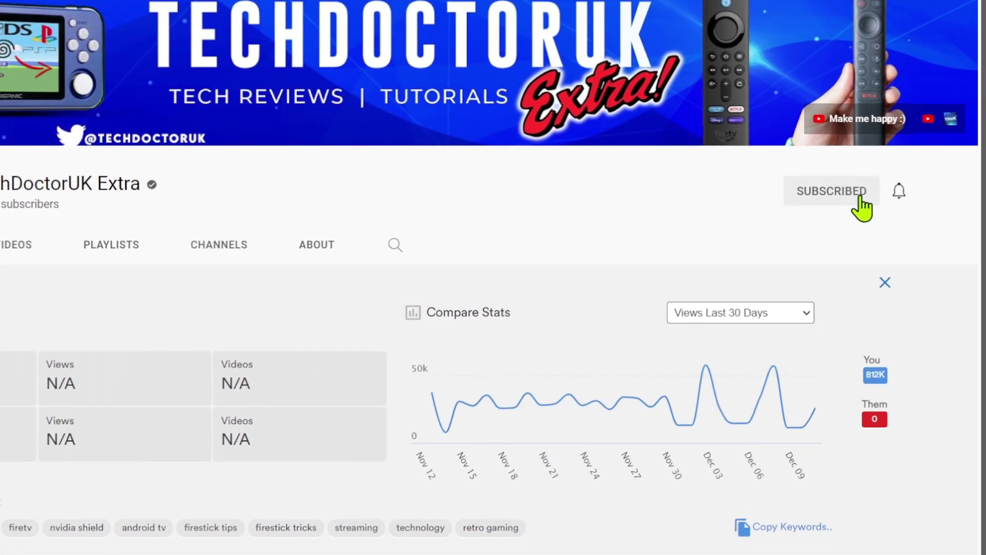
{"action": "left_click", "coordinate": [894, 184]}
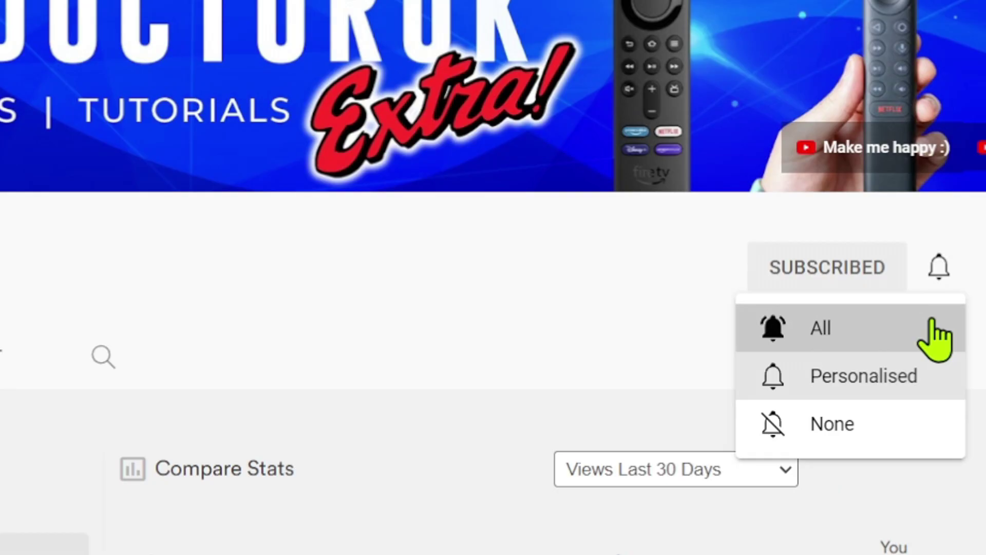
{"action": "left_click", "coordinate": [867, 202]}
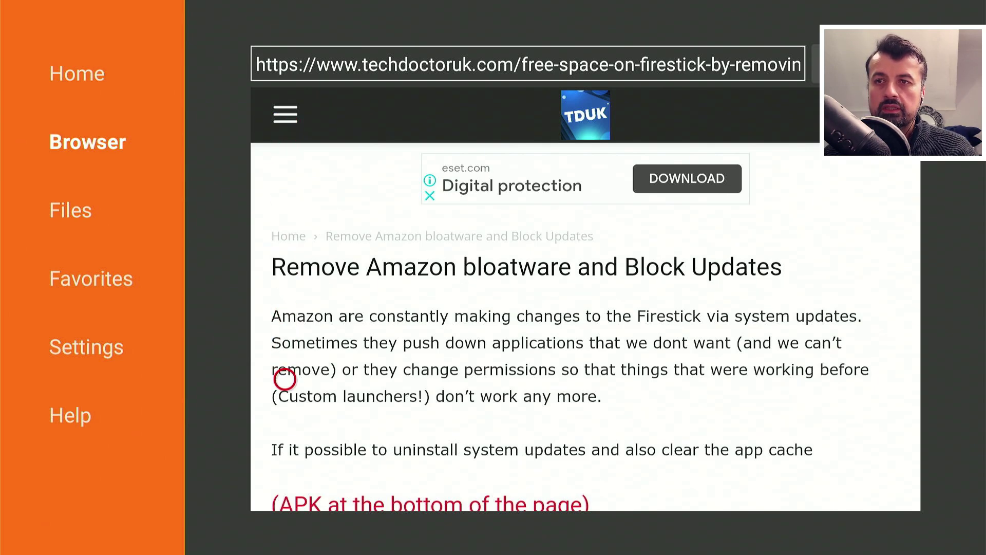
Download the TDUK FireOS Update Blocker from the Software Needed section of the bloatware removal article in Downloader.
{"action": "scroll", "coordinate": [285, 491], "scroll_direction": "down", "scroll_amount": 7}
{"action": "scroll", "coordinate": [285, 491], "scroll_direction": "down", "scroll_amount": 15}
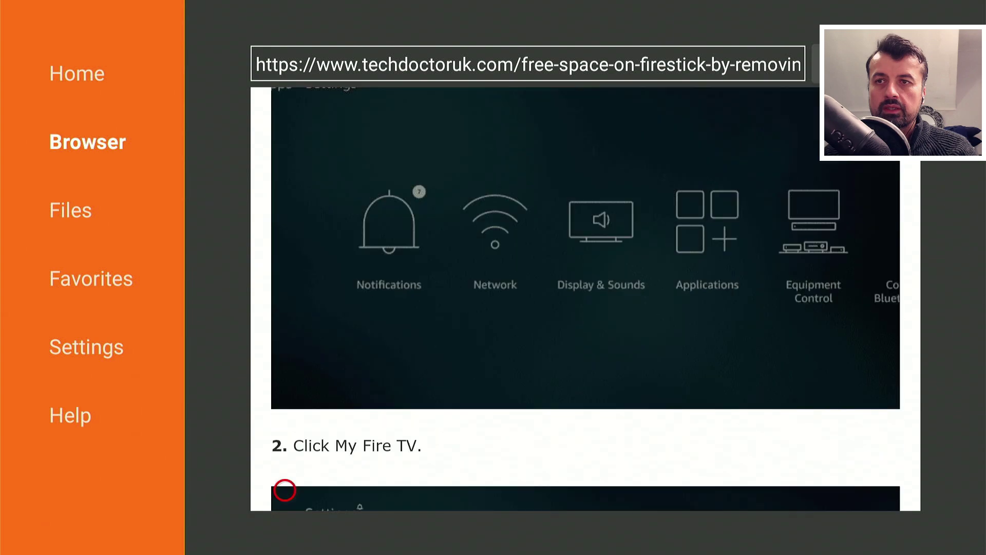
{"action": "scroll", "coordinate": [285, 491], "scroll_direction": "down", "scroll_amount": 20}
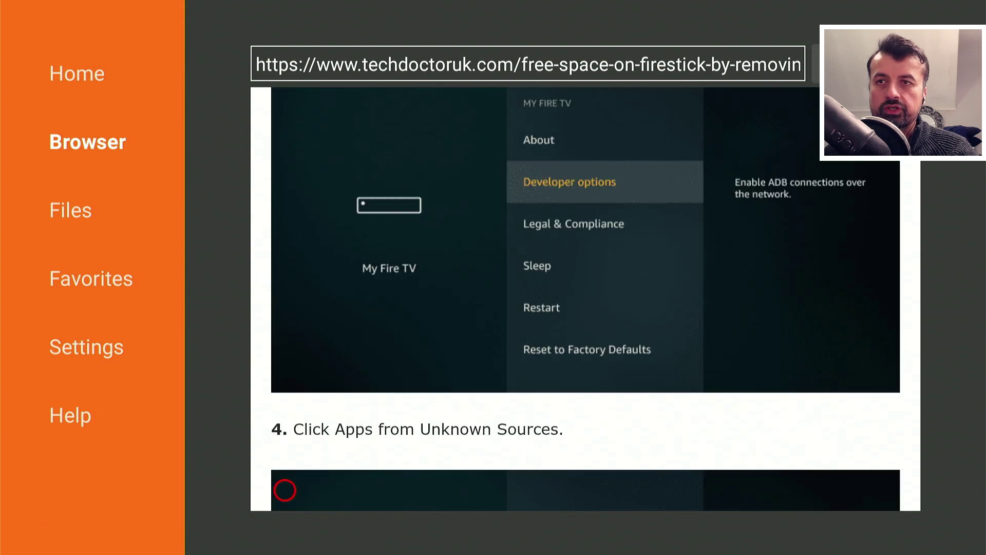
{"action": "scroll", "coordinate": [285, 491], "scroll_direction": "down", "scroll_amount": 10}
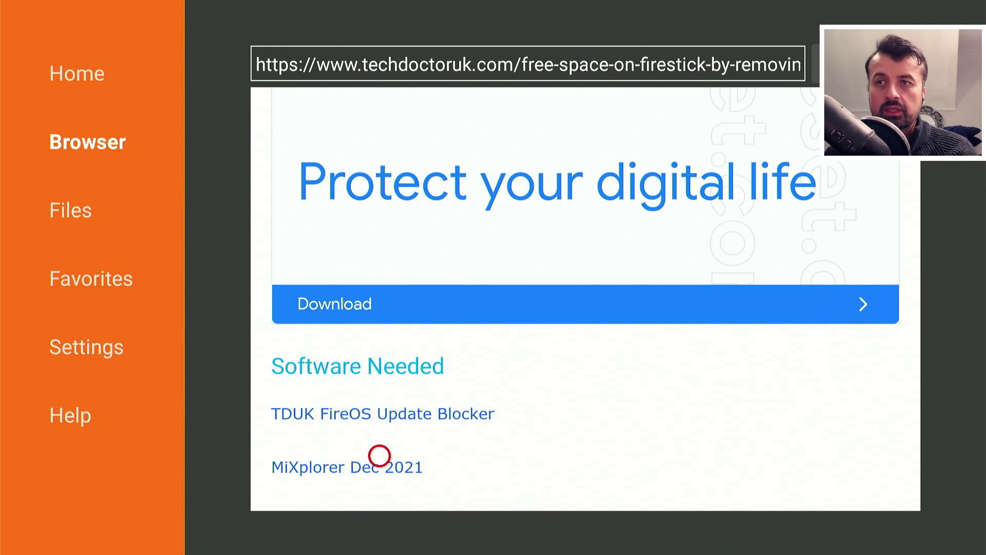
{"action": "left_click", "coordinate": [380, 414]}
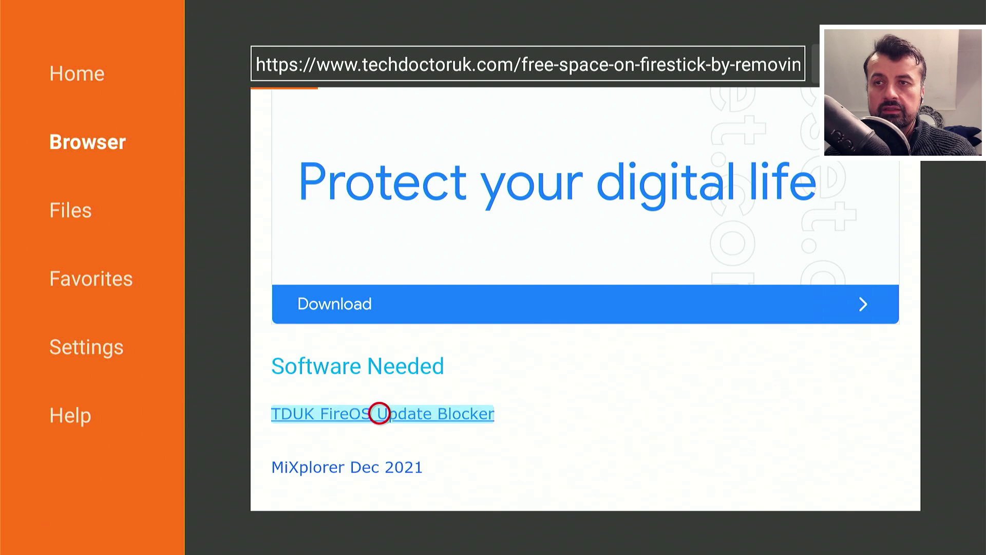
{"action": "scroll", "coordinate": [447, 490], "scroll_direction": "down", "scroll_amount": 4}
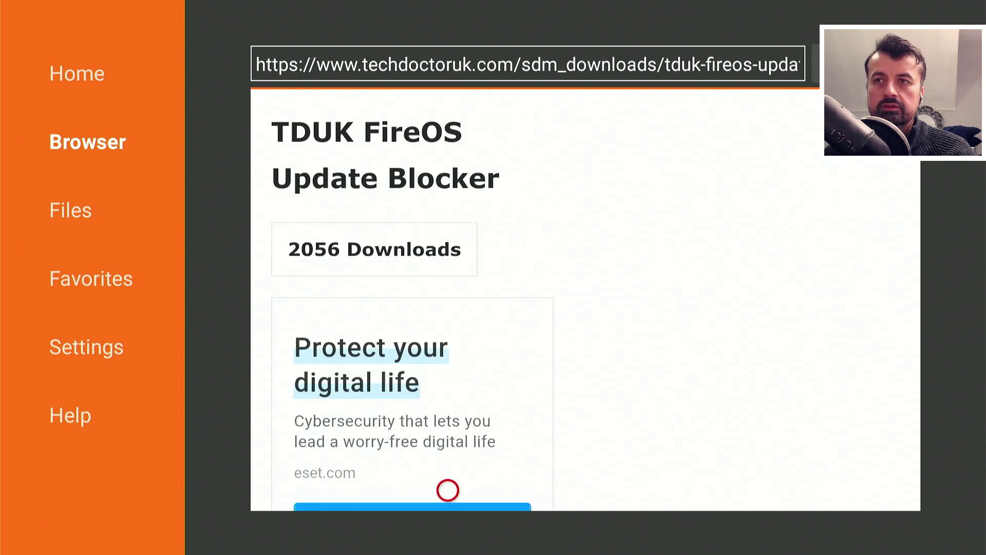
{"action": "scroll", "coordinate": [448, 489], "scroll_direction": "down", "scroll_amount": 4}
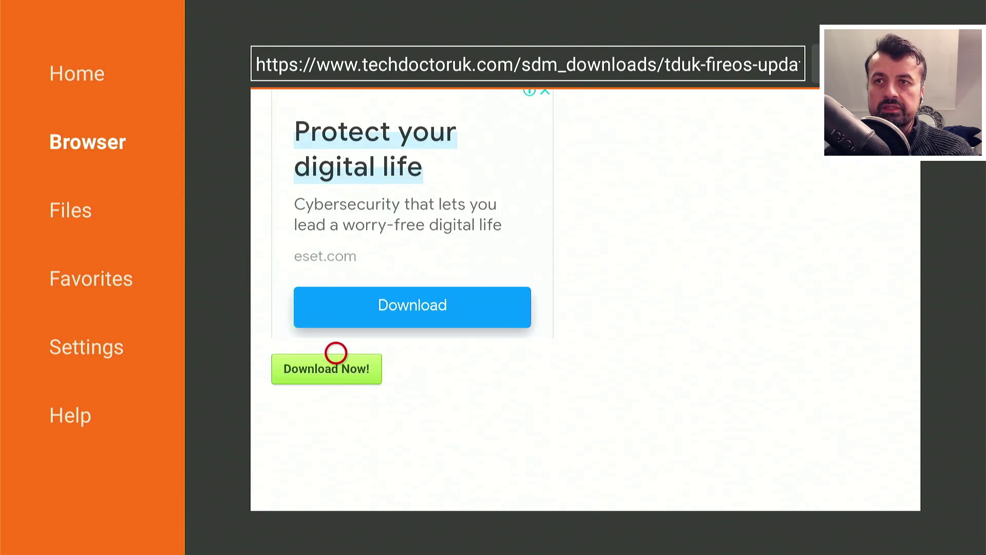
{"action": "left_click", "coordinate": [335, 352]}
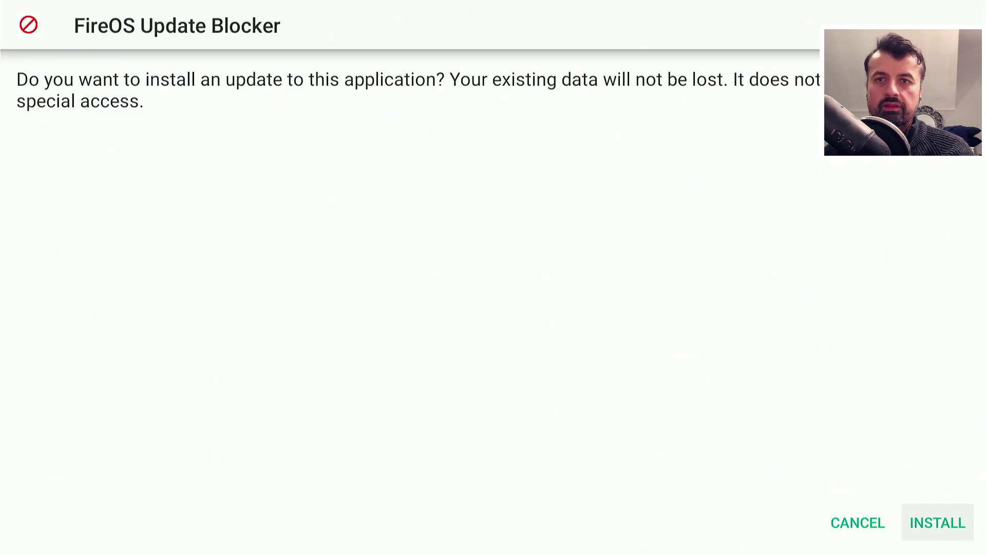
Cancel the FireOS Update Blocker installation, dismiss the download status and return to the article's Software Needed section.
{"action": "key", "text": "Escape"}
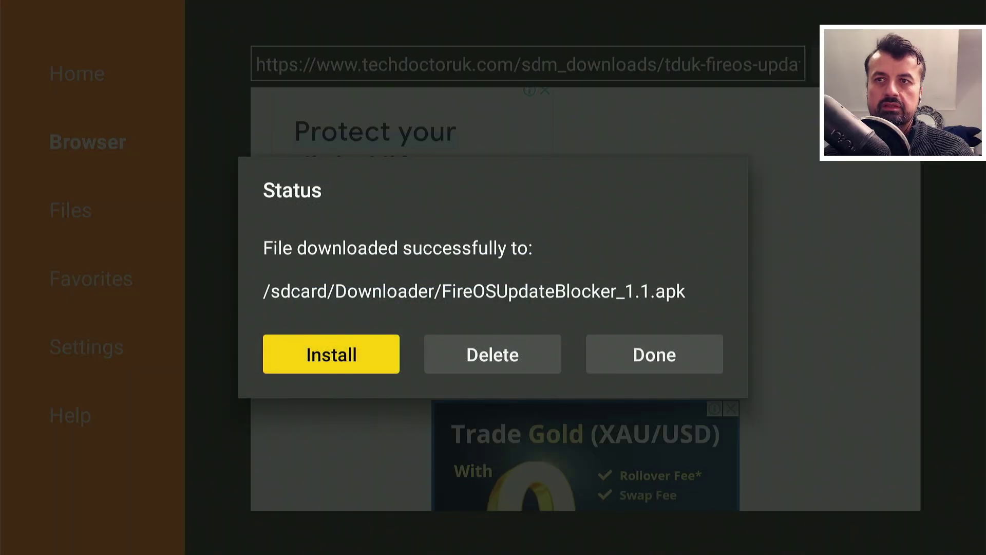
{"action": "key", "text": "Escape"}
{"action": "key", "text": "Escape"}
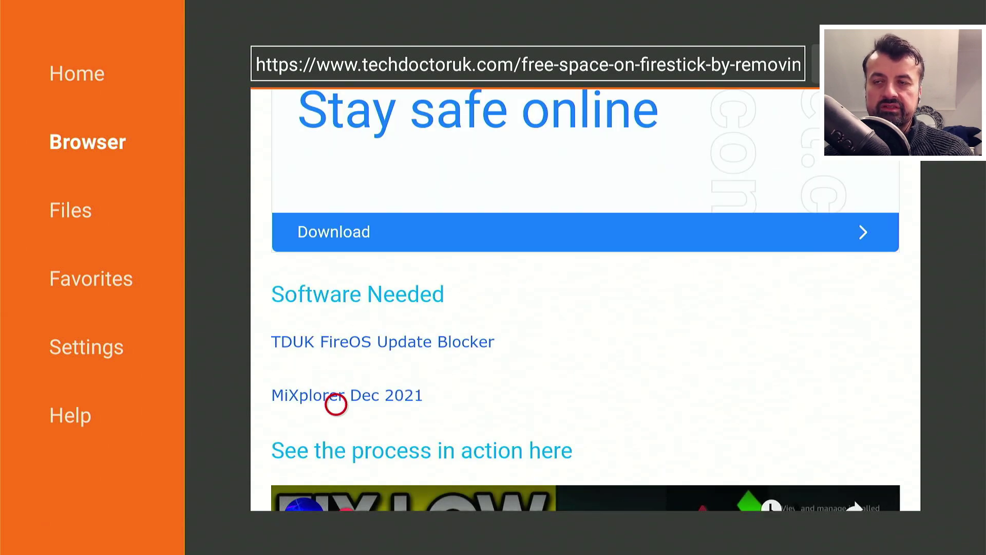
{"action": "scroll", "coordinate": [336, 405], "scroll_direction": "up", "scroll_amount": 2}
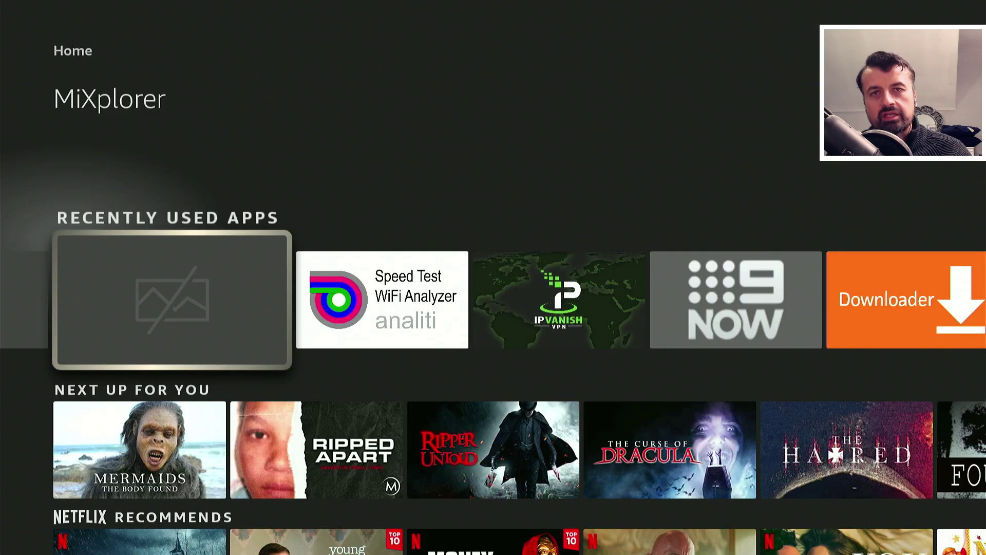
Launch MiXplorer from the recently used apps and open the App bookmark listing the installed applications.
{"action": "key", "text": "Return"}
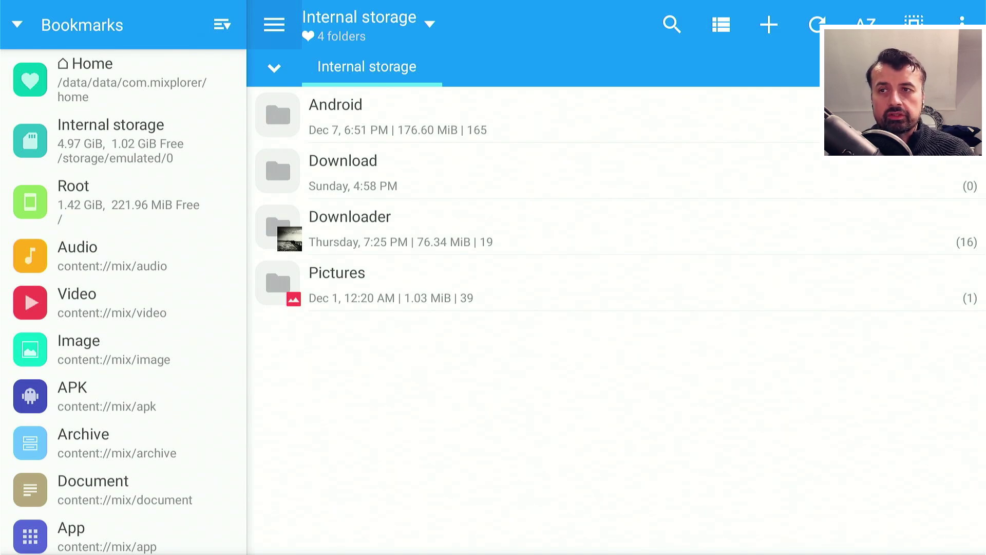
{"action": "key", "text": "Down"}
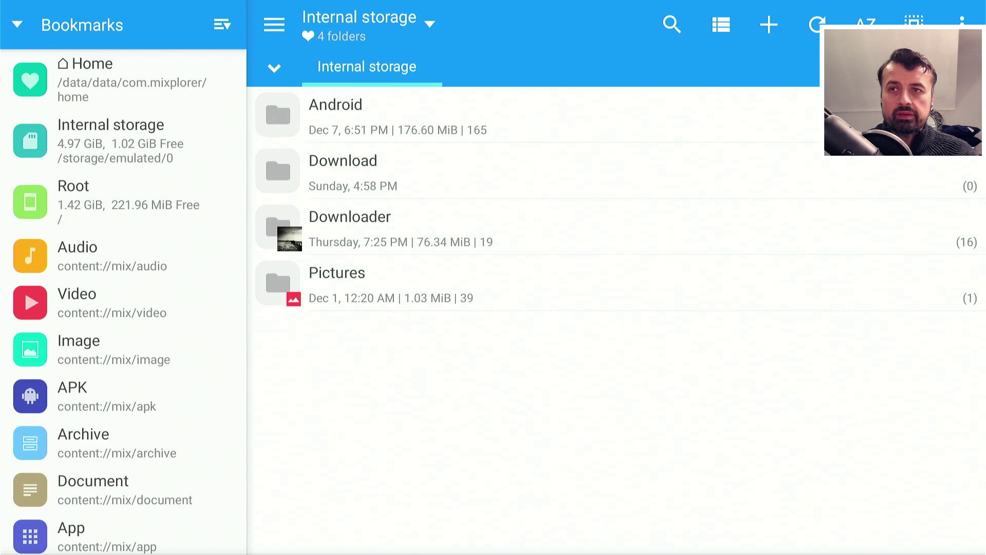
{"action": "key", "text": "Down"}
{"action": "key", "text": "Down"}
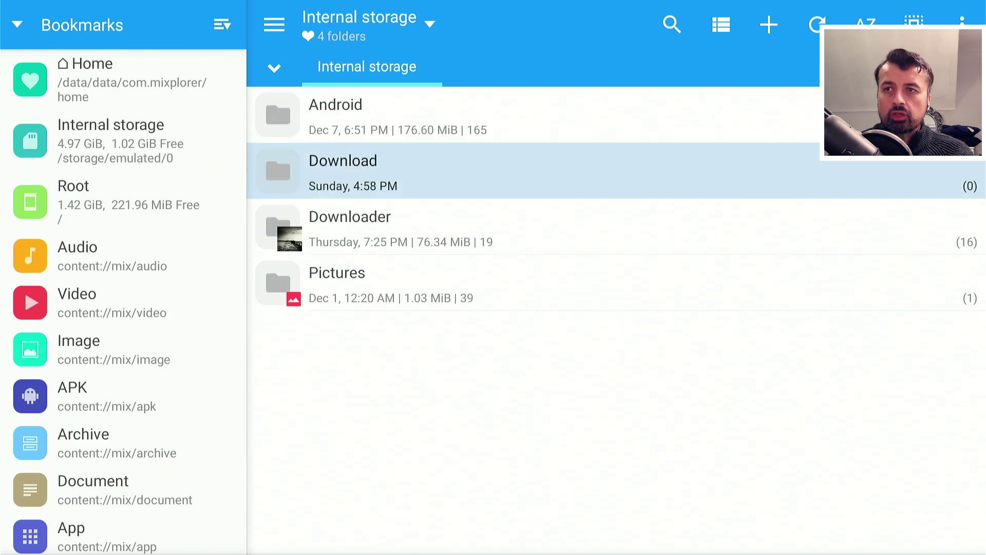
{"action": "key", "text": "Right"}
{"action": "key", "text": "Down"}
{"action": "key", "text": "Down"}
{"action": "key", "text": "Down"}
{"action": "key", "text": "Down"}
{"action": "key", "text": "Down"}
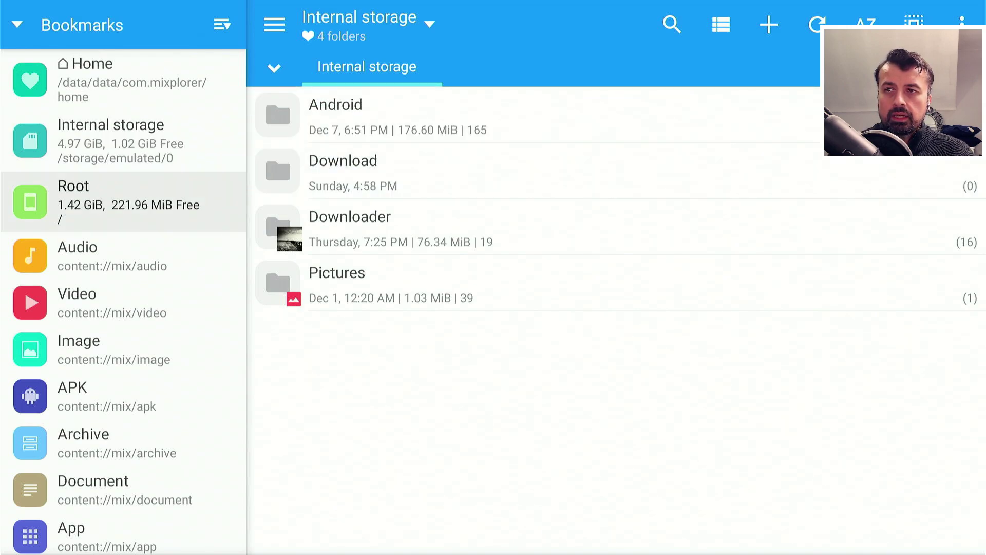
{"action": "key", "text": "Down"}
{"action": "key", "text": "Down"}
{"action": "key", "text": "Down"}
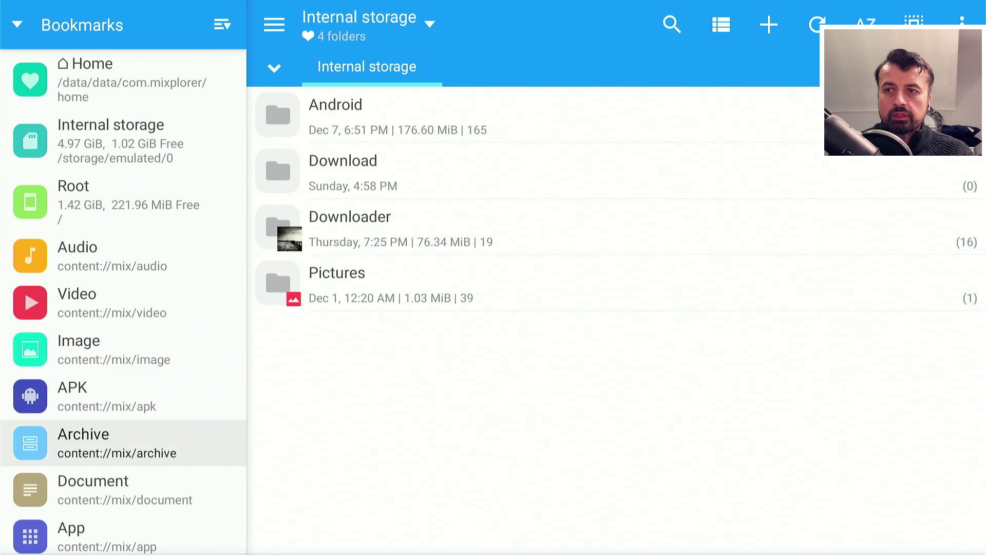
{"action": "key", "text": "Down"}
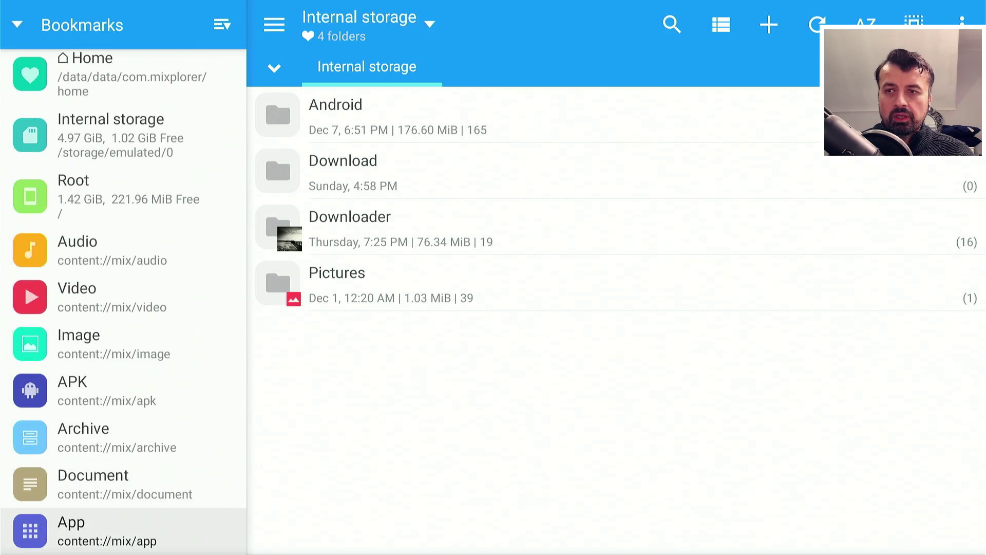
{"action": "key", "text": "Return"}
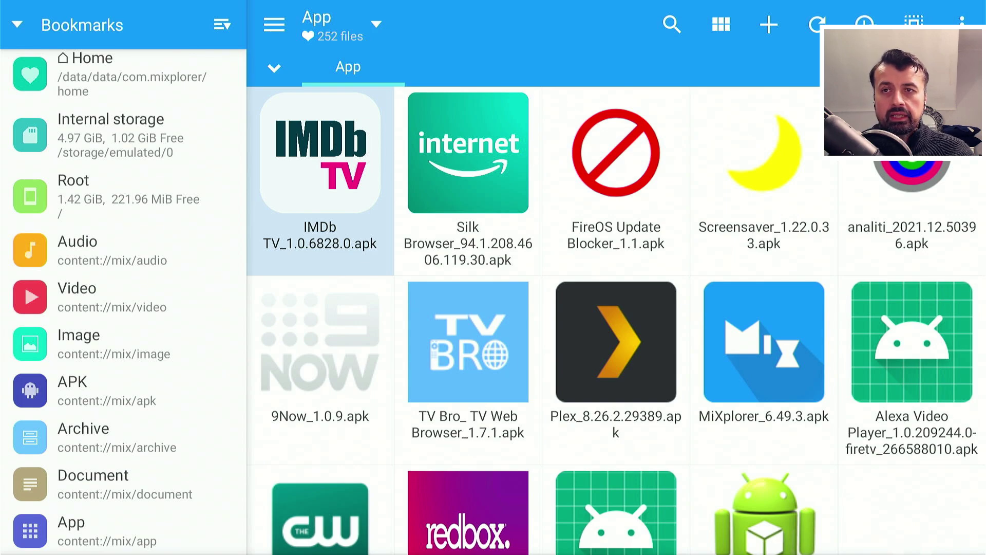
Examine the installed apps around IMDb TV, Silk Browser and FireOS Update Blocker.
{"action": "key", "text": "Right"}
{"action": "key", "text": "Down"}
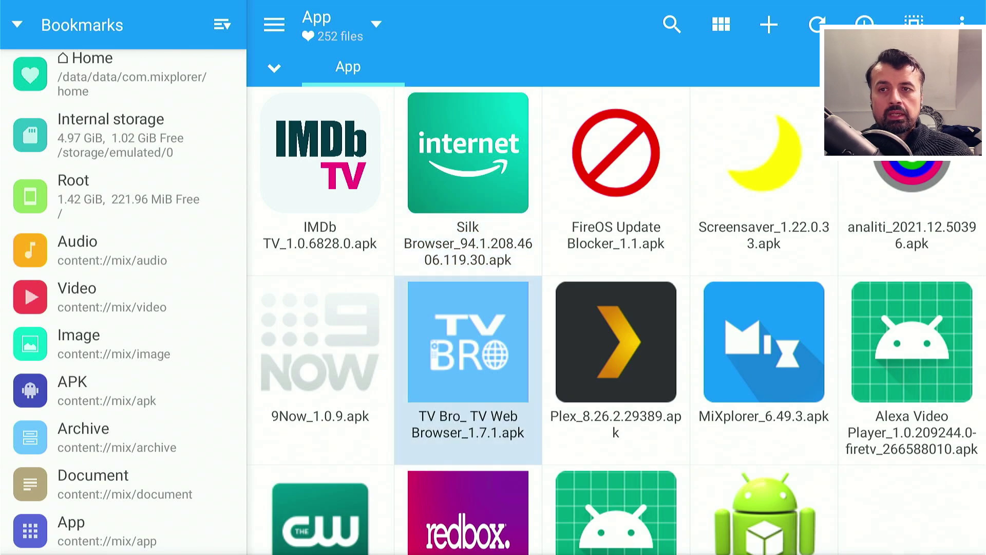
{"action": "key", "text": "Down"}
{"action": "key", "text": "Up"}
{"action": "key", "text": "Up"}
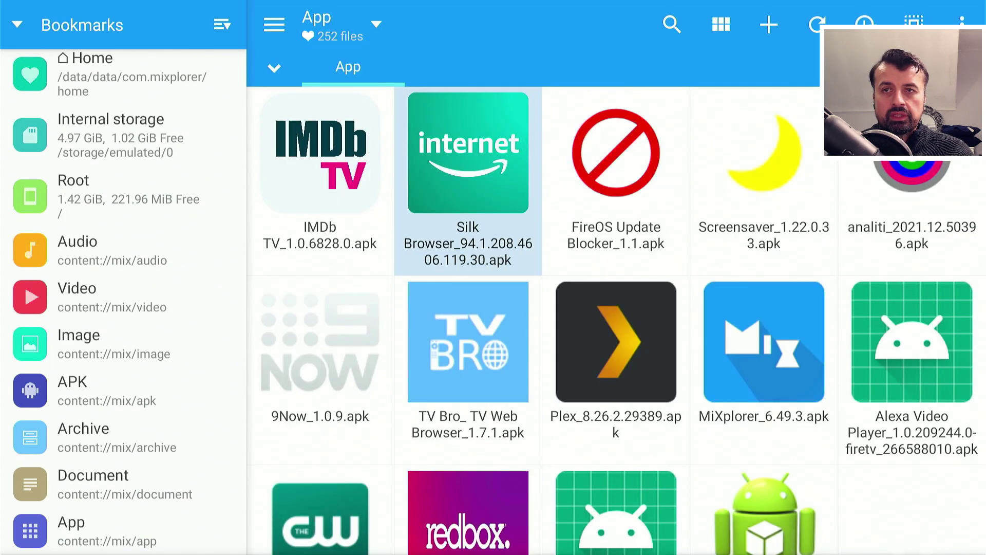
{"action": "key", "text": "Right"}
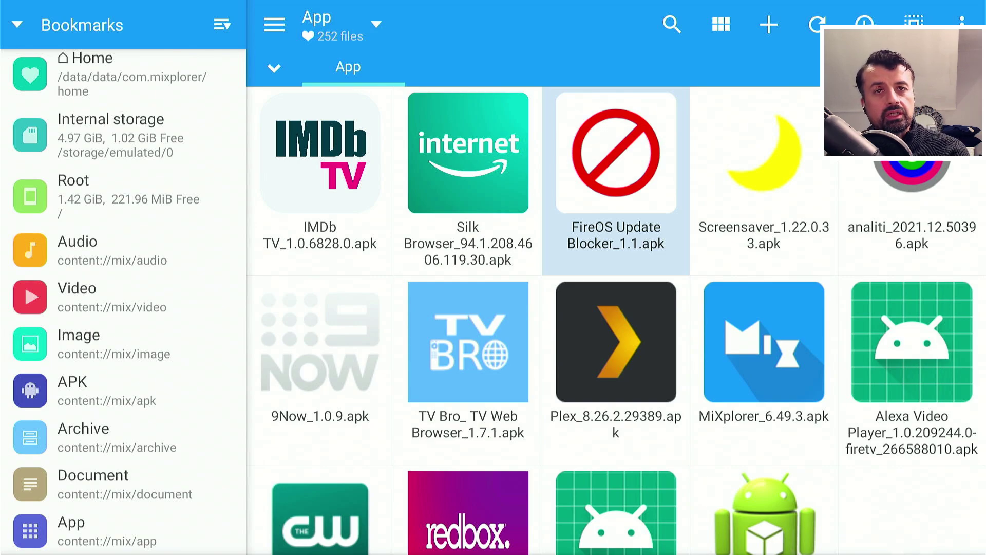
{"action": "key", "text": "Left"}
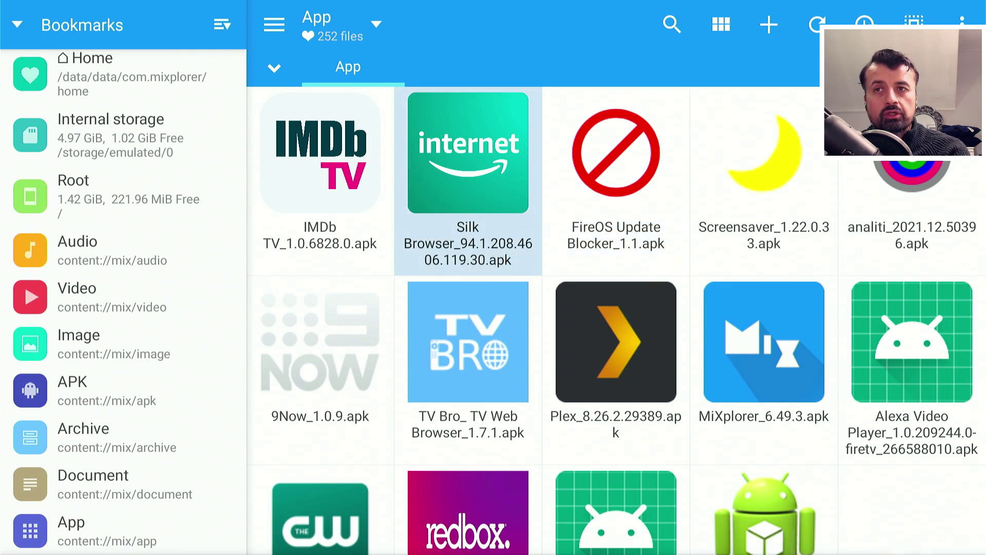
{"action": "key", "text": "Down"}
{"action": "key", "text": "Up"}
{"action": "key", "text": "Left"}
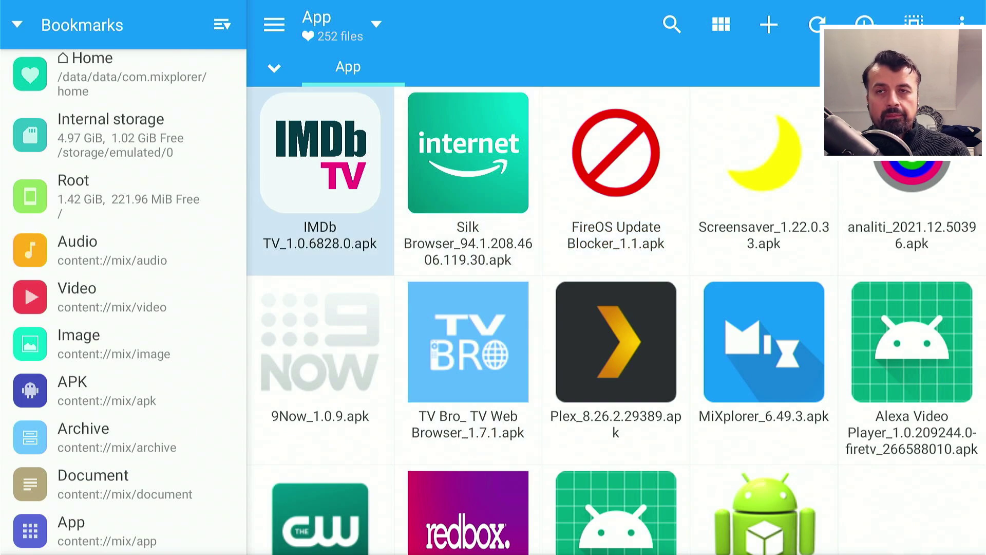
Select the IMDb TV app in the App list and copy its APK to the clipboard.
{"action": "key", "text": "Return"}
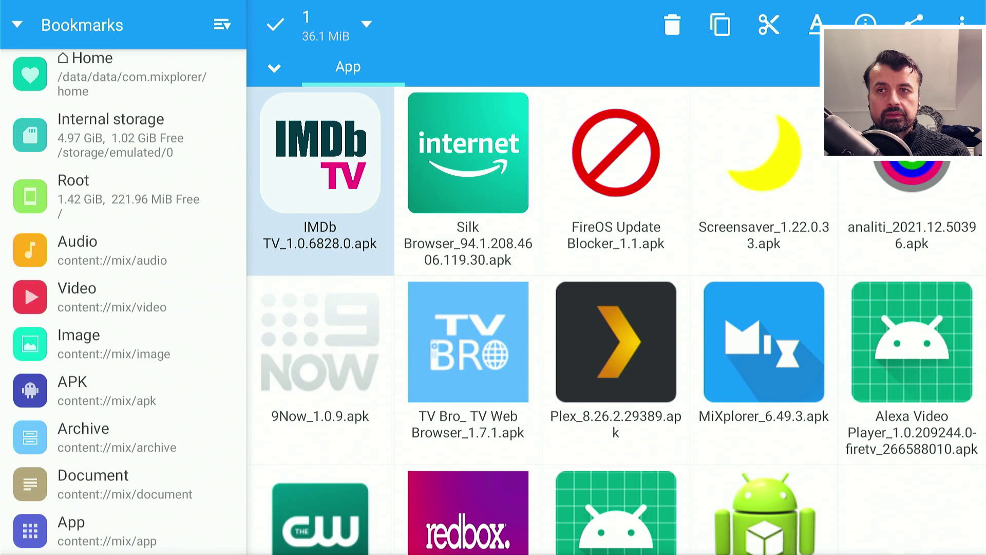
{"action": "key", "text": "Up"}
{"action": "key", "text": "Up"}
{"action": "key", "text": "Right"}
{"action": "key", "text": "Right"}
{"action": "key", "text": "Right"}
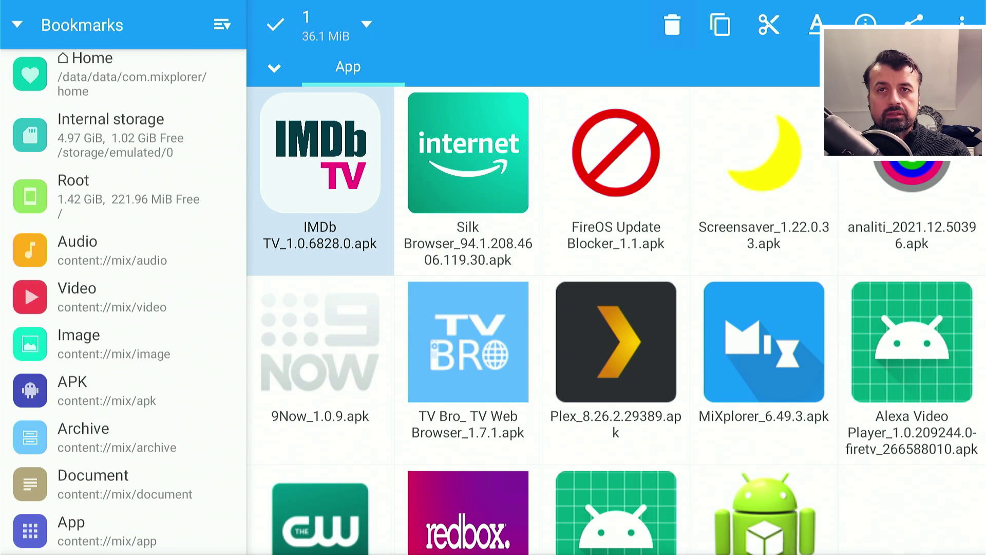
{"action": "key", "text": "Left"}
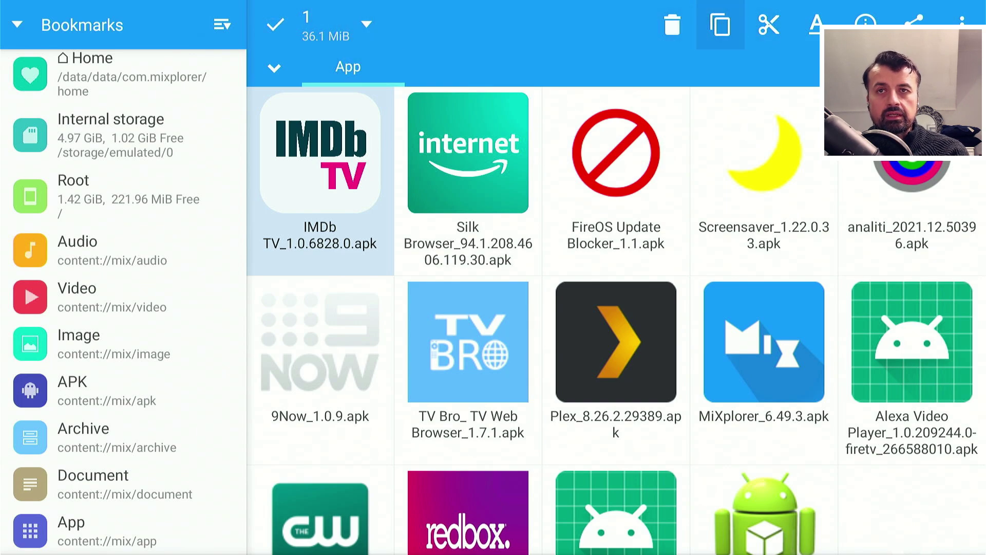
{"action": "key", "text": "Return"}
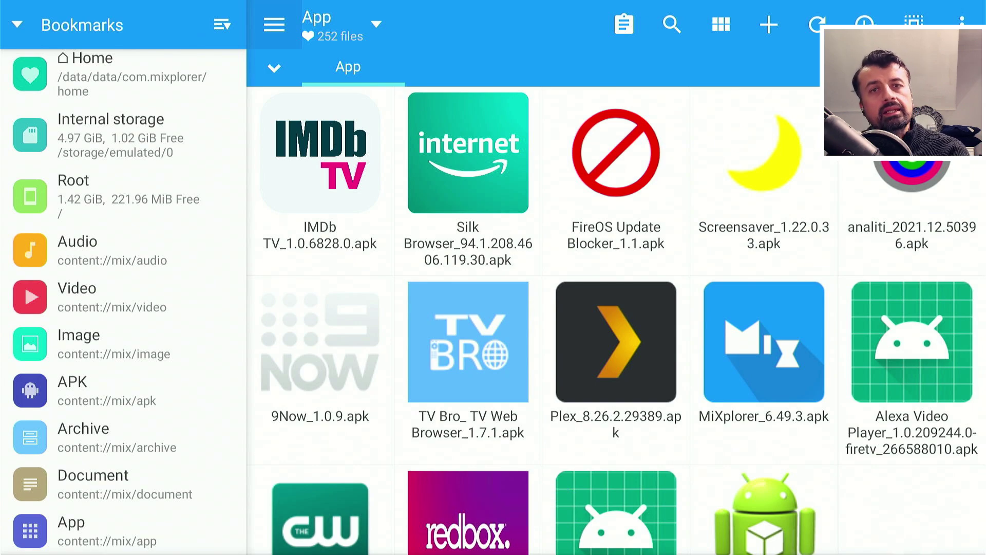
Uninstall the updates of the IMDb TV app and accept replacing it with the factory version.
{"action": "key", "text": "Right"}
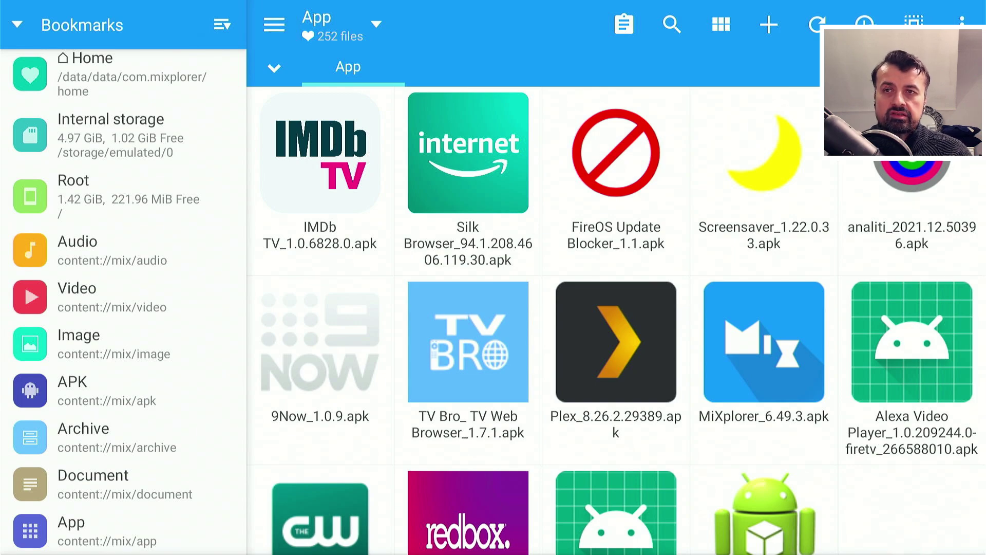
{"action": "key", "text": "Down"}
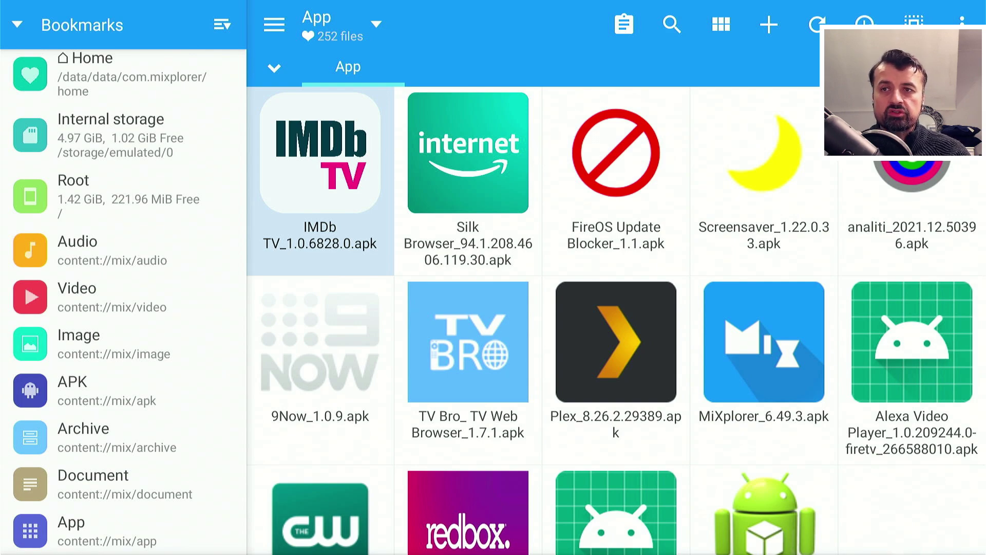
{"action": "key", "text": "Right"}
{"action": "key", "text": "Right"}
{"action": "key", "text": "Right"}
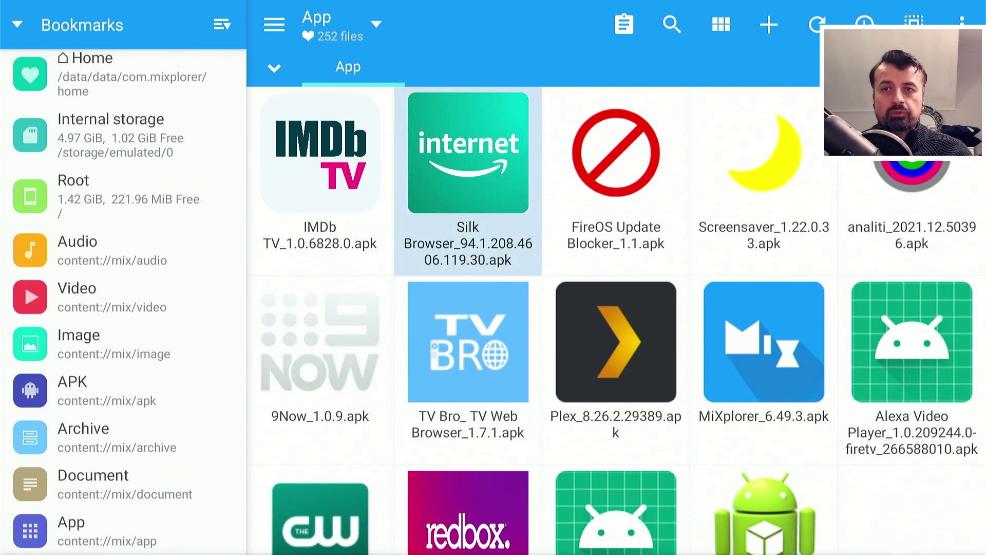
{"action": "key", "text": "Left"}
{"action": "key", "text": "Left"}
{"action": "key", "text": "Left"}
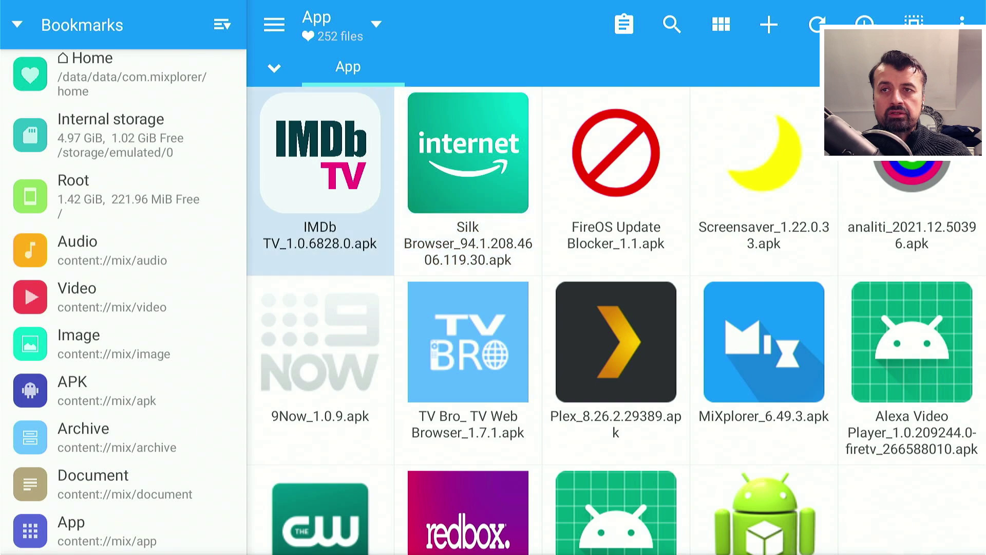
{"action": "key", "text": "Return"}
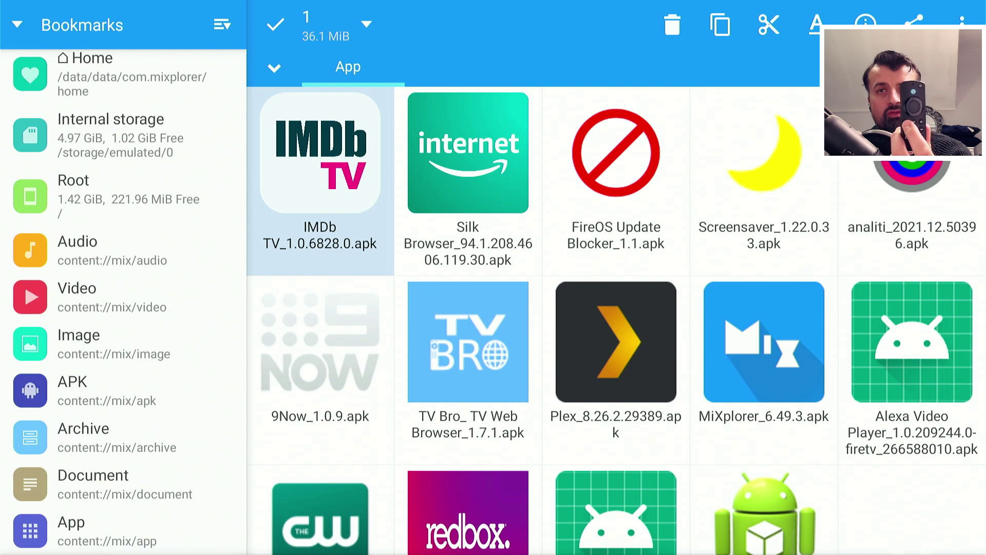
{"action": "key", "text": "Menu"}
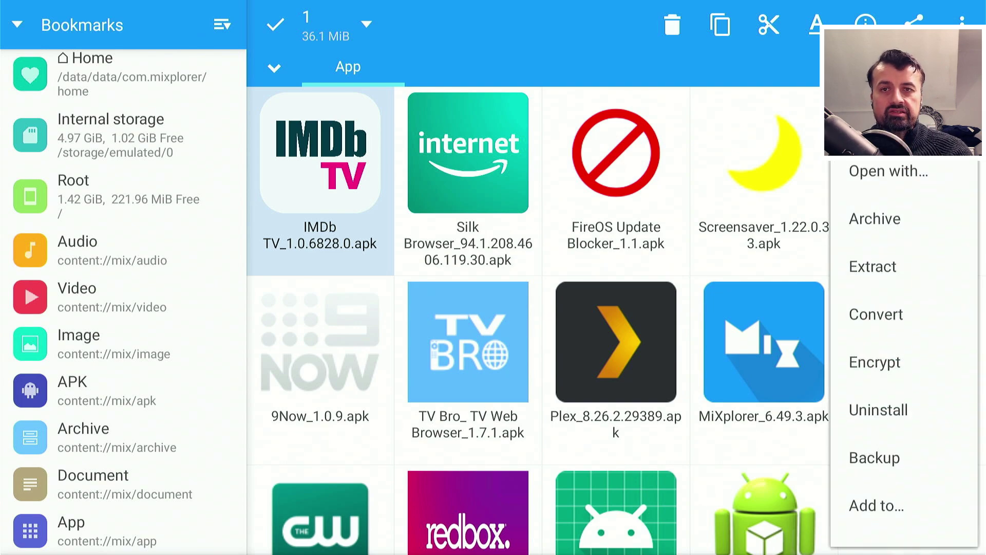
{"action": "key", "text": "Down"}
{"action": "key", "text": "Down"}
{"action": "key", "text": "Down"}
{"action": "key", "text": "Down"}
{"action": "key", "text": "Down"}
{"action": "key", "text": "Down"}
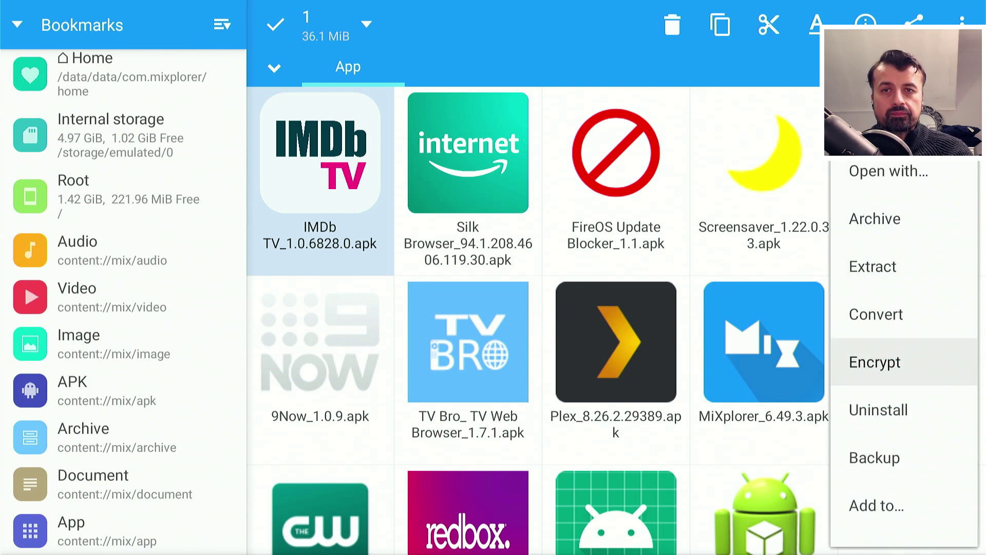
{"action": "key", "text": "Return"}
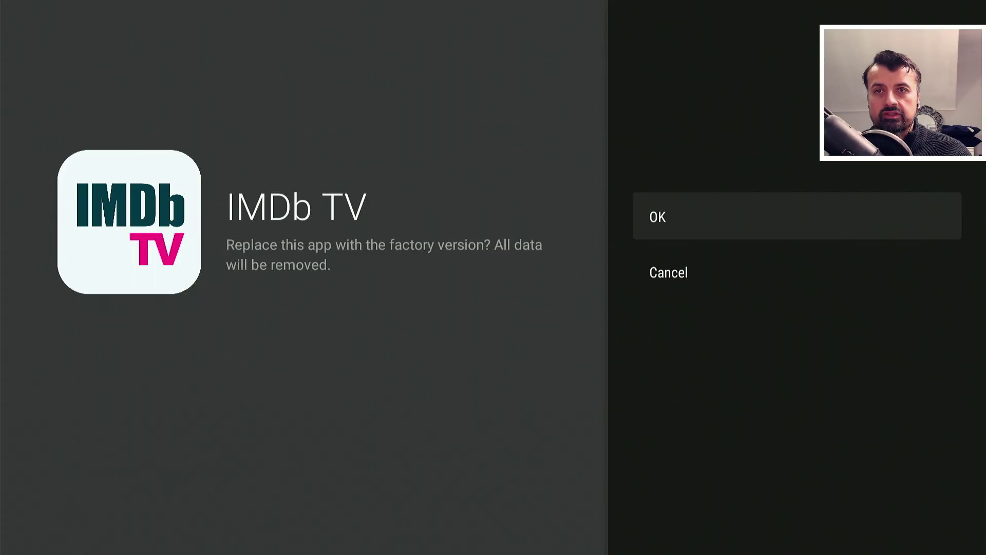
{"action": "key", "text": "Return"}
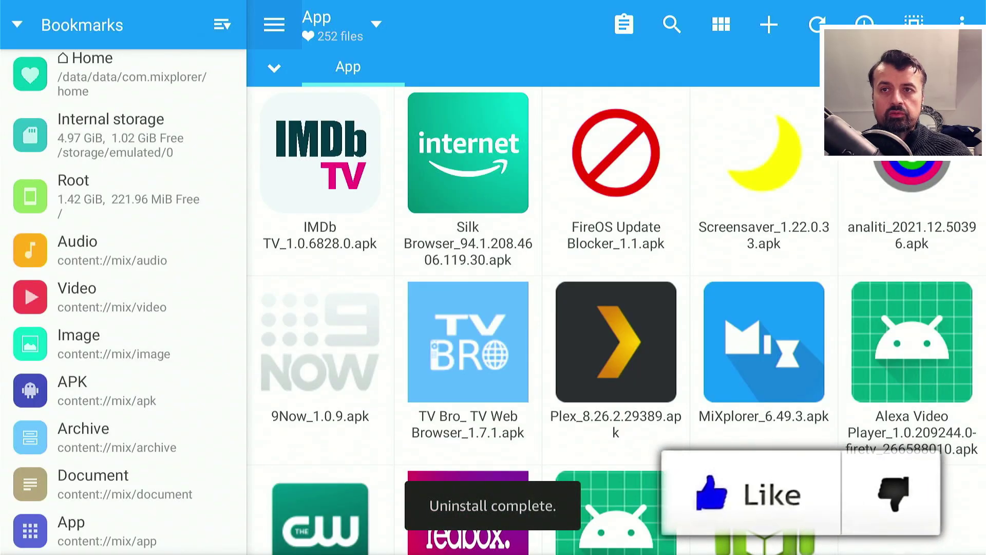
Uninstall the Silk Browser updates and accept replacing the app with its factory version.
{"action": "key", "text": "Right"}
{"action": "key", "text": "Right"}
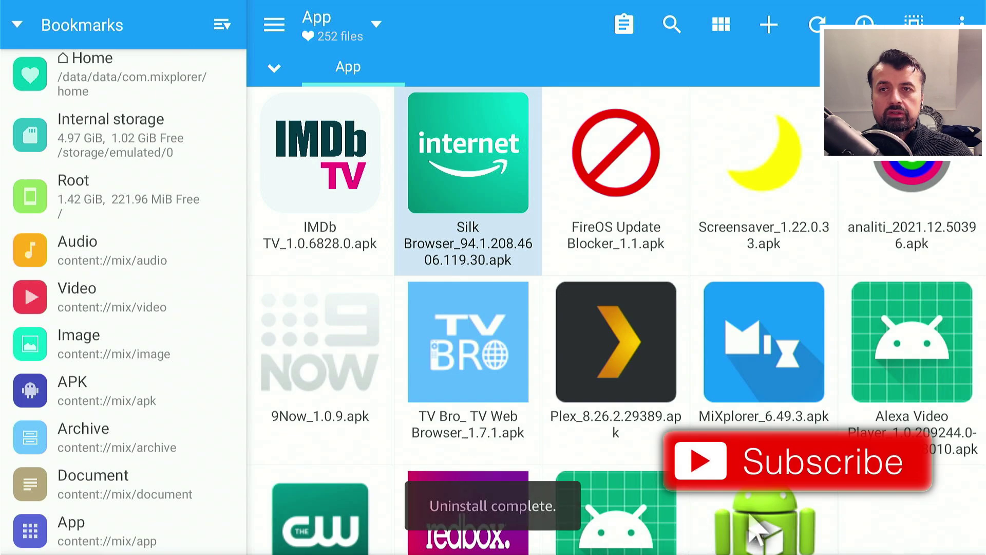
{"action": "key", "text": "Return"}
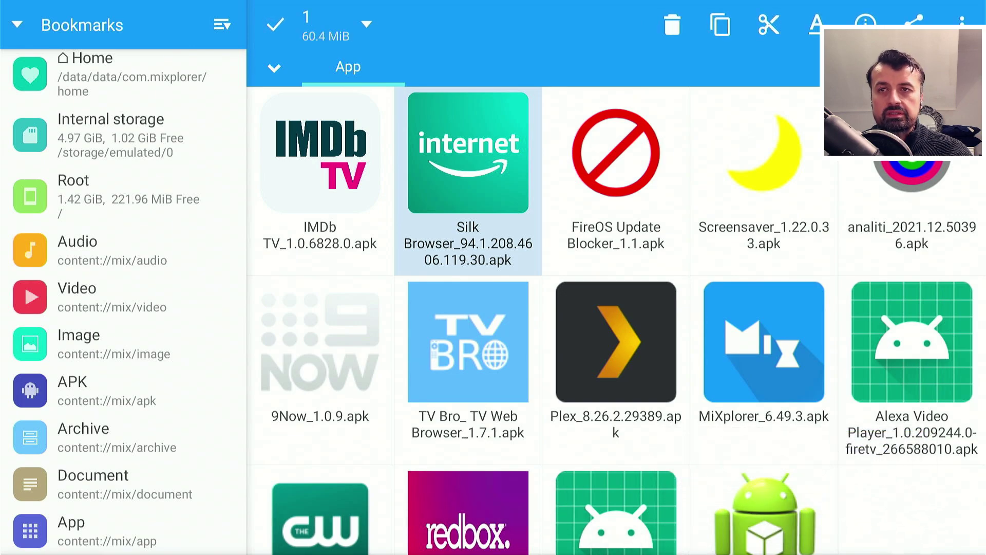
{"action": "key", "text": "Menu"}
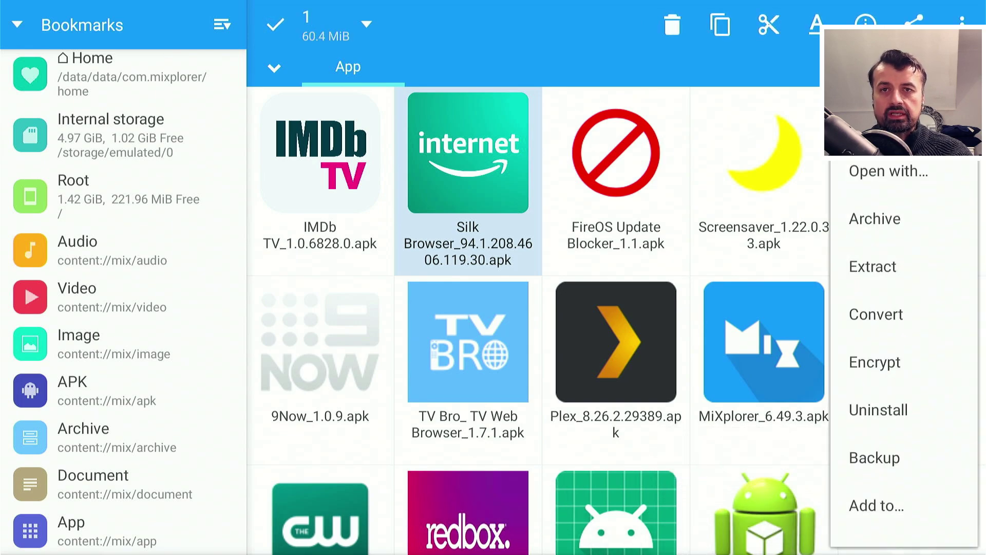
{"action": "key", "text": "Down"}
{"action": "key", "text": "Down"}
{"action": "key", "text": "Down"}
{"action": "key", "text": "Down"}
{"action": "key", "text": "Down"}
{"action": "key", "text": "Down"}
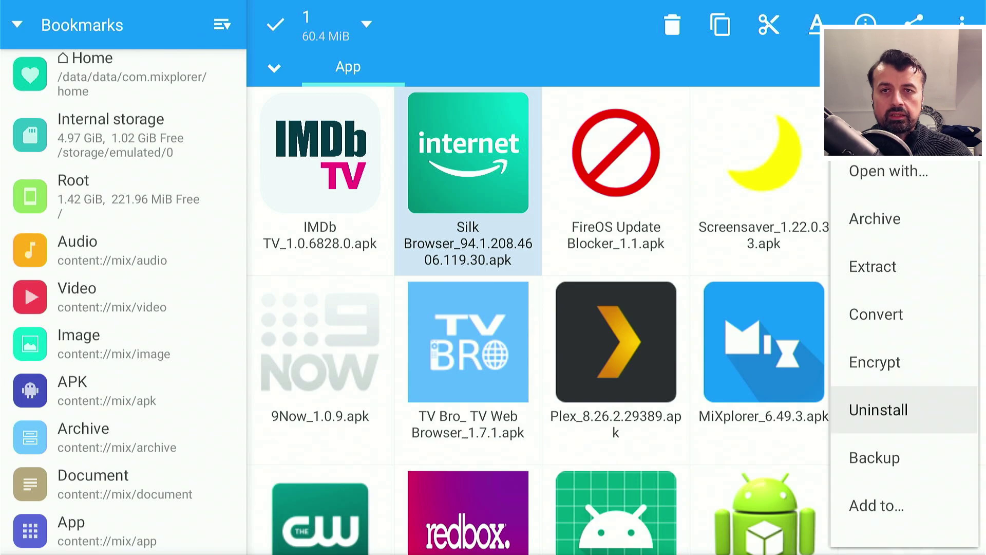
{"action": "key", "text": "Return"}
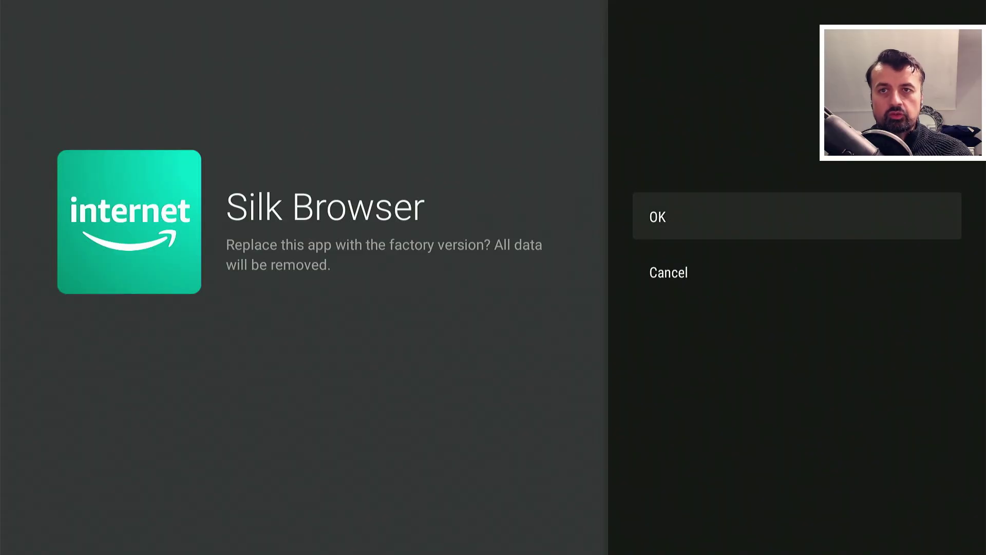
{"action": "key", "text": "Return"}
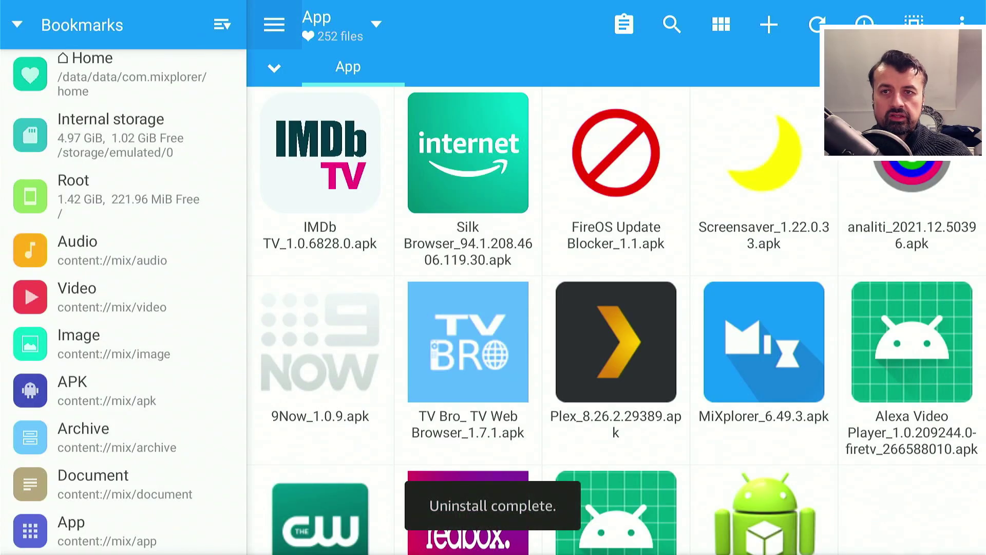
Mark the Screensaver_1.22.0.33 app in the App list to start a multiple selection.
{"action": "key", "text": "Right"}
{"action": "key", "text": "Down"}
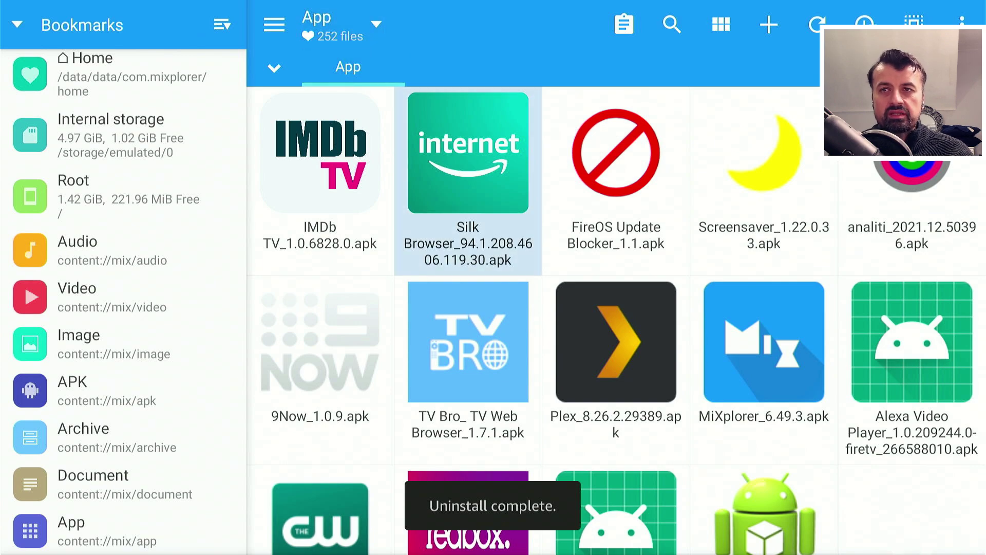
{"action": "key", "text": "Down"}
{"action": "key", "text": "Up"}
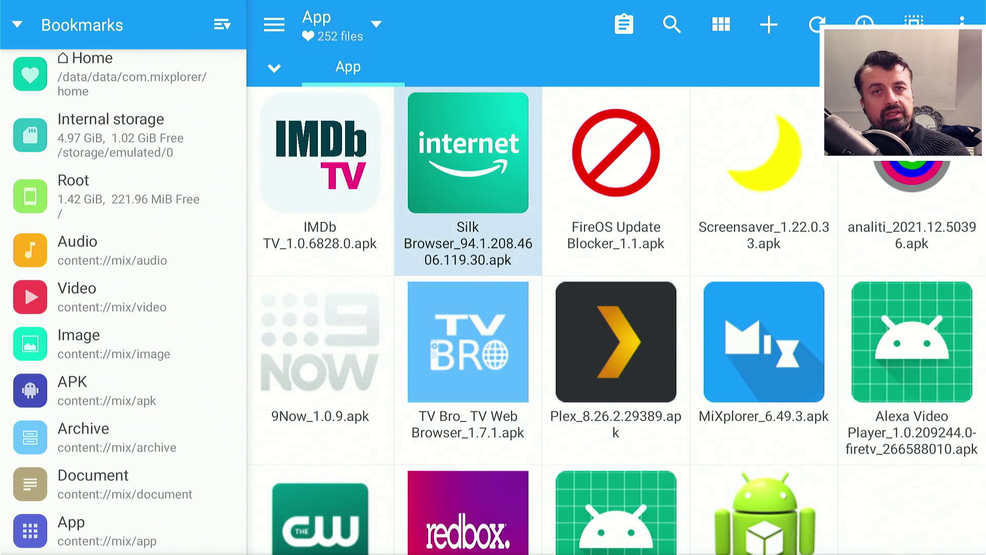
{"action": "key", "text": "Right"}
{"action": "key", "text": "Right"}
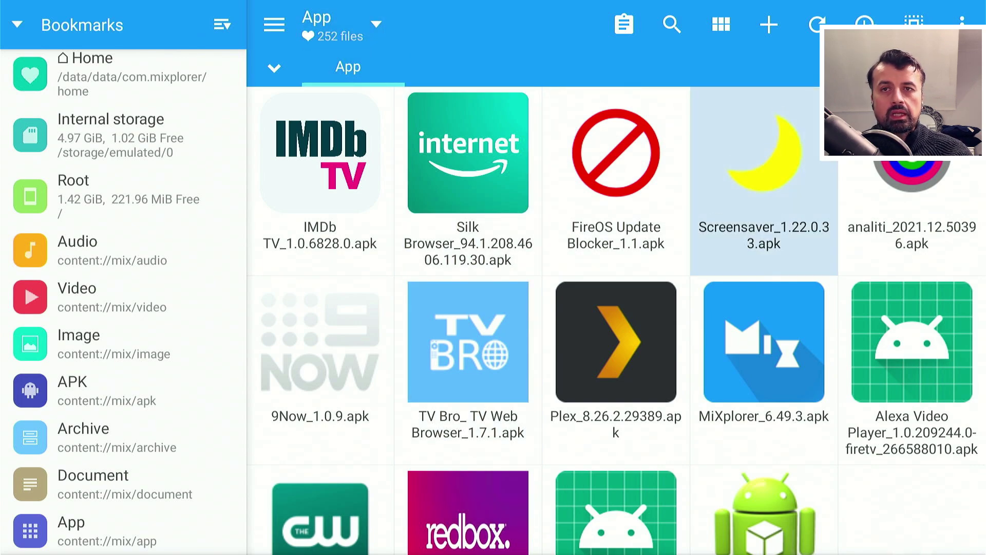
{"action": "key", "text": "Left"}
{"action": "key", "text": "Right"}
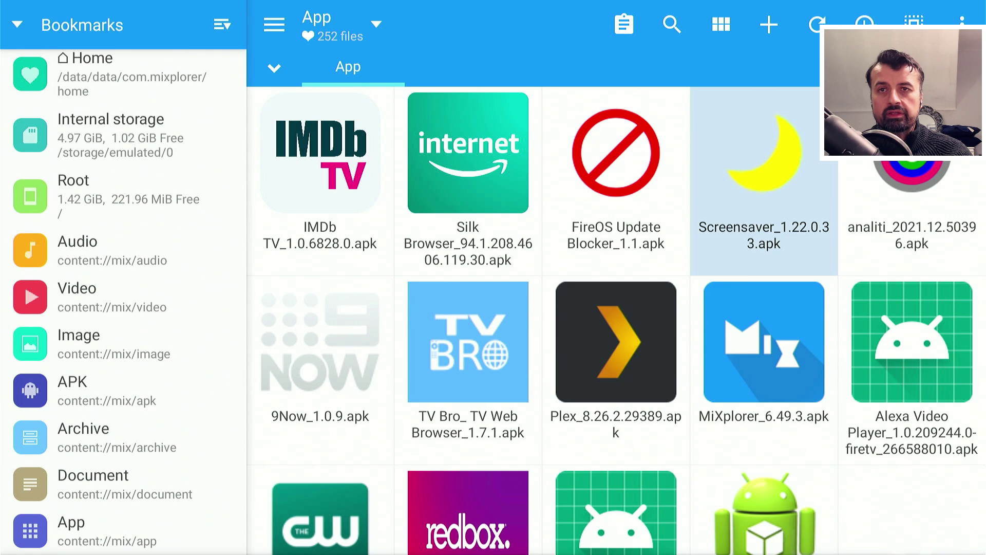
{"action": "key", "text": "Return"}
Add the FireTV Player app to the current selection of installed apps.
{"action": "key", "text": "Left"}
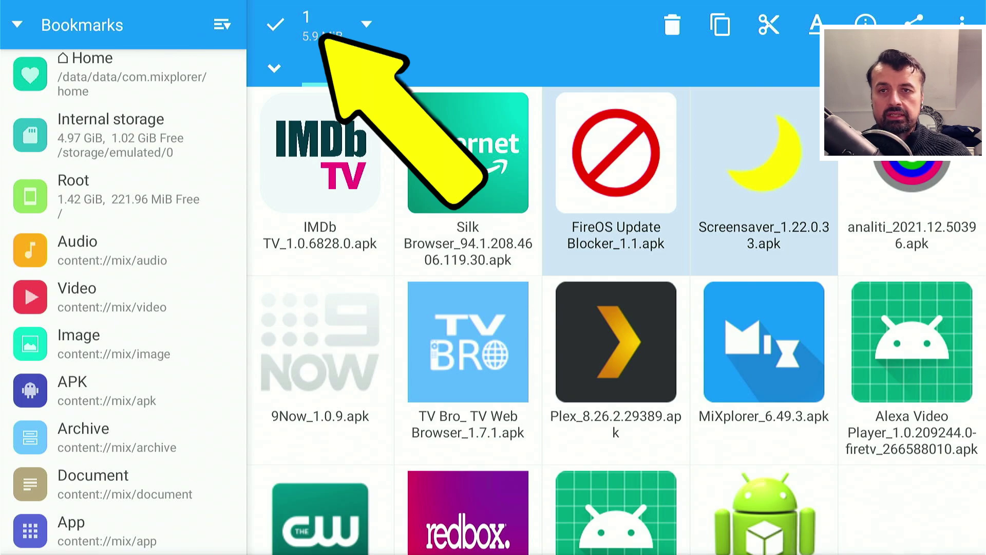
{"action": "key", "text": "Down"}
{"action": "key", "text": "Down"}
{"action": "key", "text": "Down"}
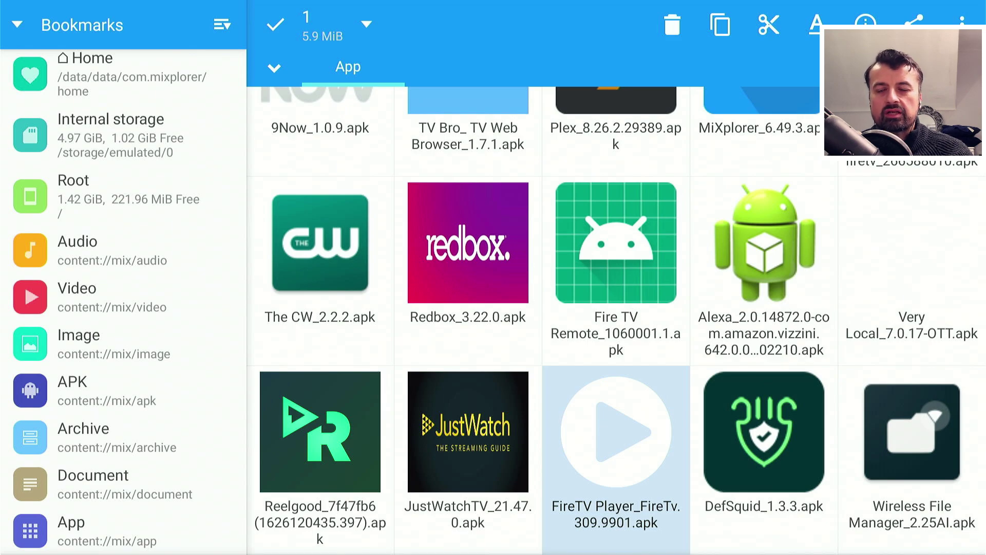
{"action": "key", "text": "Right"}
{"action": "key", "text": "Left"}
{"action": "key", "text": "Return"}
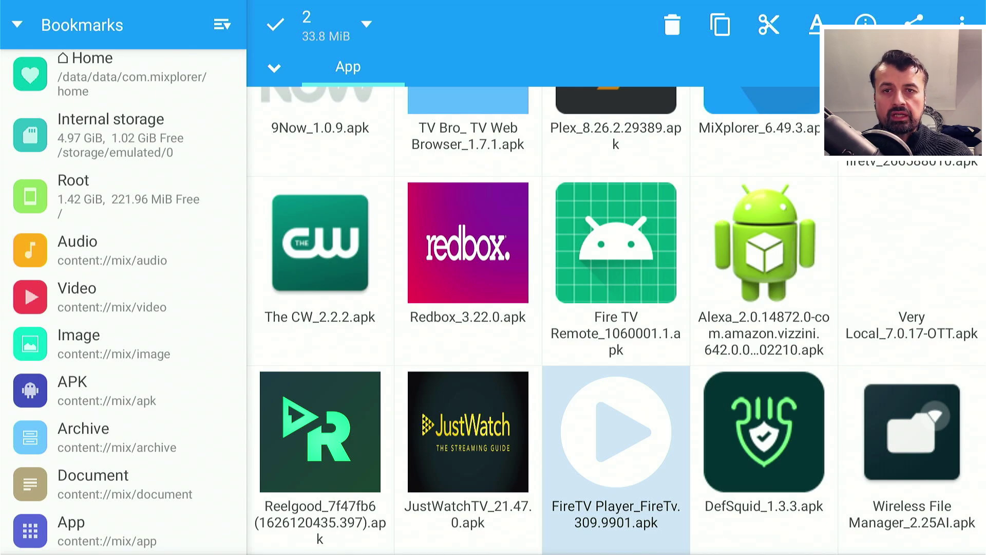
Add Amazon Music and Prime Video to the selected apps.
{"action": "key", "text": "Left"}
{"action": "key", "text": "Down"}
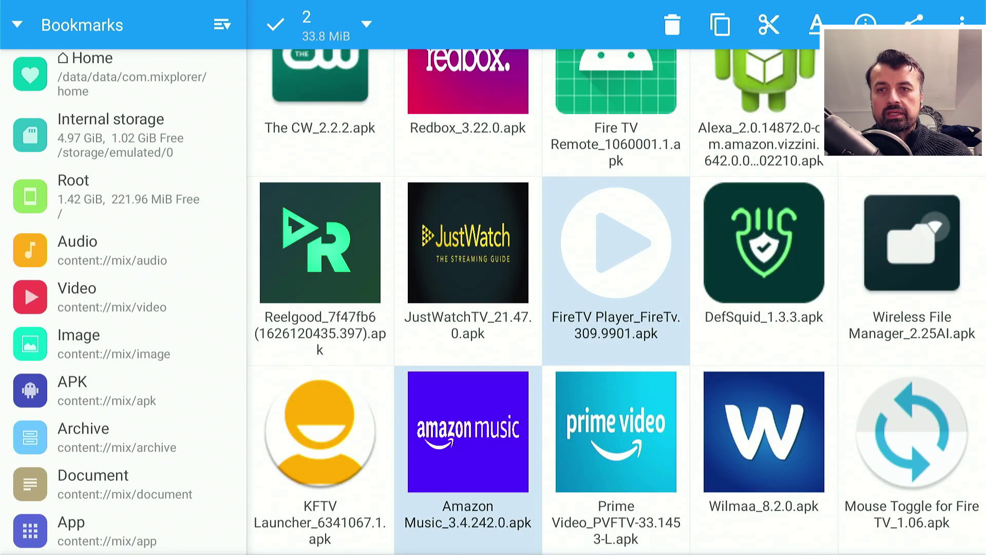
{"action": "scroll", "coordinate": [616, 302], "scroll_direction": "down", "scroll_amount": 3}
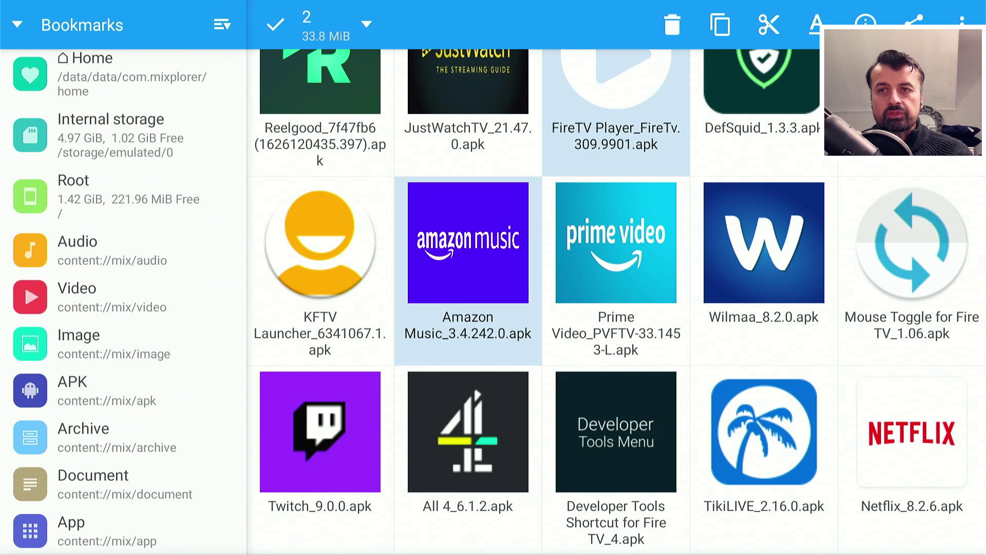
{"action": "key", "text": "Return"}
{"action": "key", "text": "Right"}
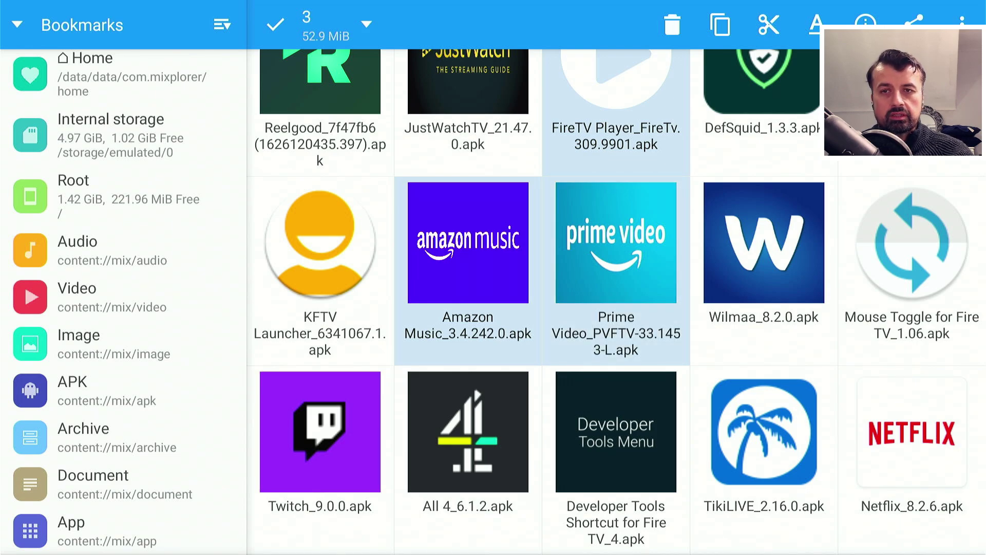
{"action": "key", "text": "Return"}
Add Amazon Kids and Shop Amazon, further down the App list, to the selection.
{"action": "key", "text": "Down"}
{"action": "key", "text": "Down"}
{"action": "key", "text": "Down"}
{"action": "key", "text": "Left"}
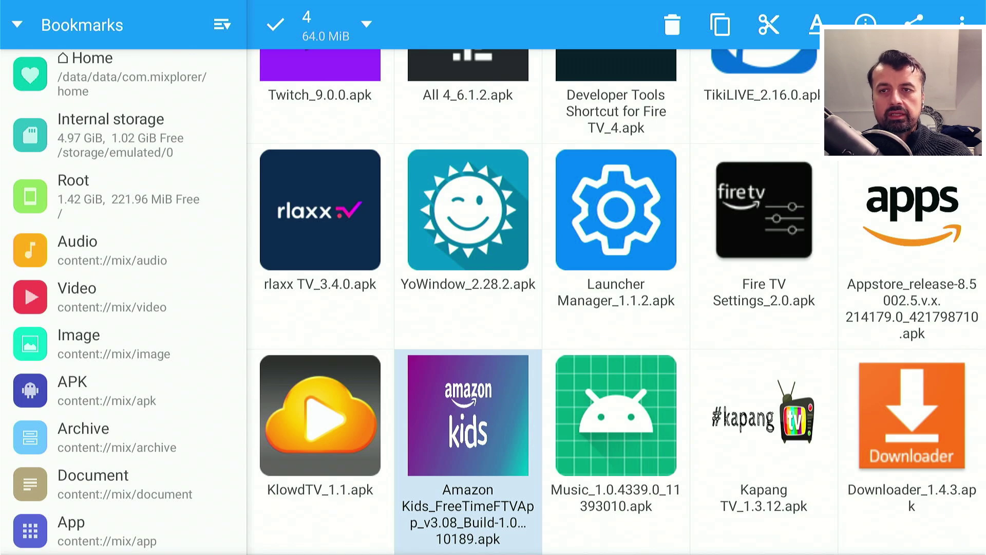
{"action": "key", "text": "Return"}
{"action": "key", "text": "Down"}
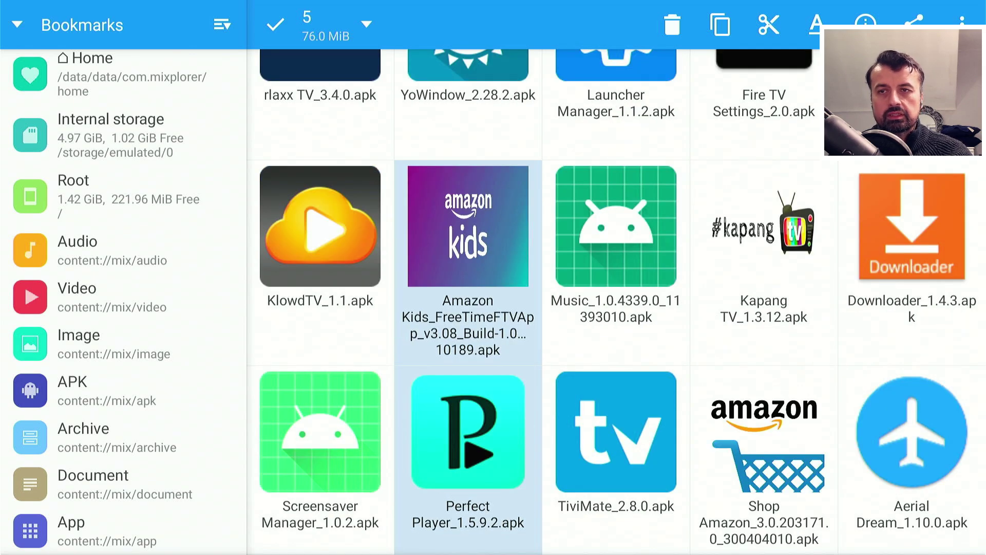
{"action": "key", "text": "Right"}
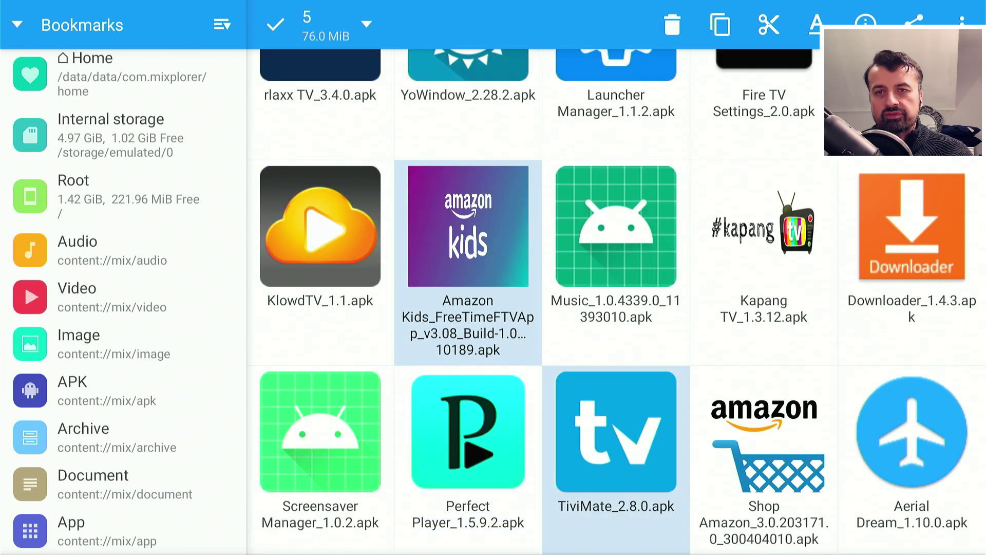
{"action": "key", "text": "Right"}
{"action": "key", "text": "Return"}
Add the News app next to Amazon Live Shopping to the selection.
{"action": "key", "text": "Down"}
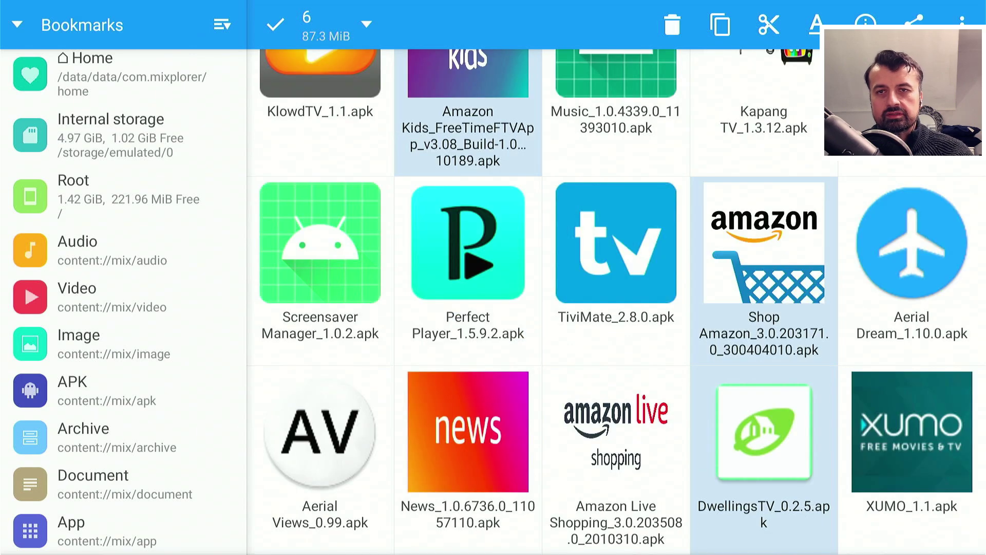
{"action": "key", "text": "Down"}
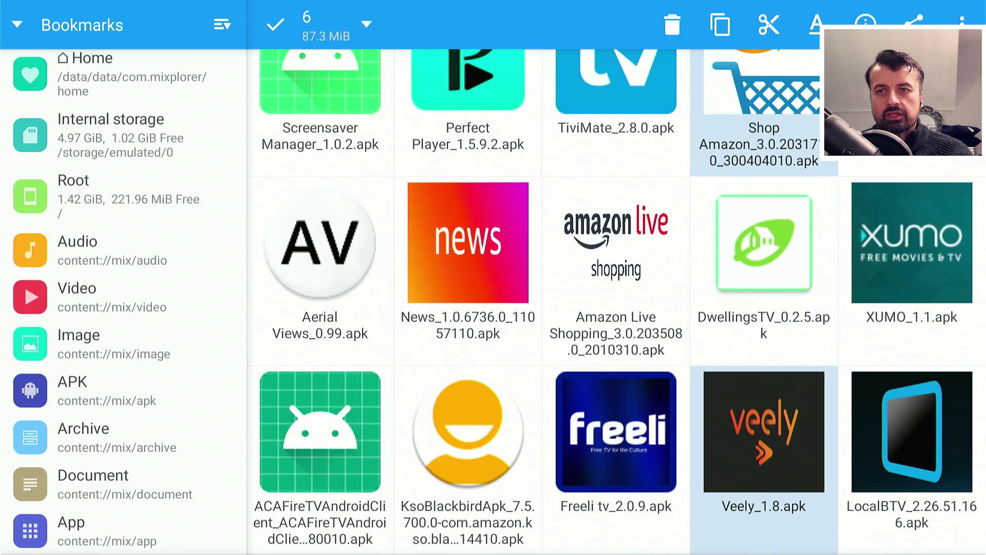
{"action": "key", "text": "Left"}
{"action": "key", "text": "Left"}
{"action": "key", "text": "Up"}
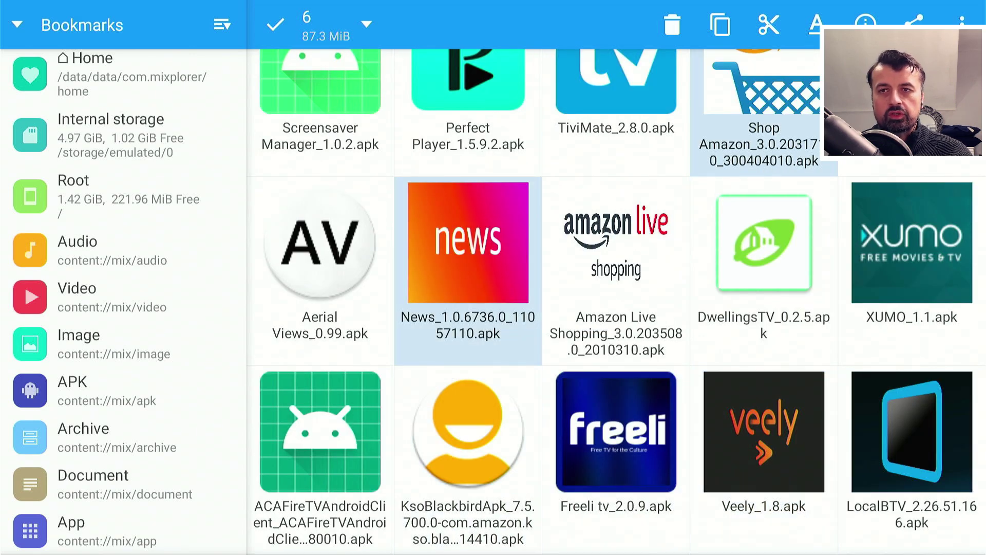
{"action": "key", "text": "Return"}
Examine the apps below News, down to the Alexa and Amazon system packages, for further removal candidates.
{"action": "key", "text": "Down"}
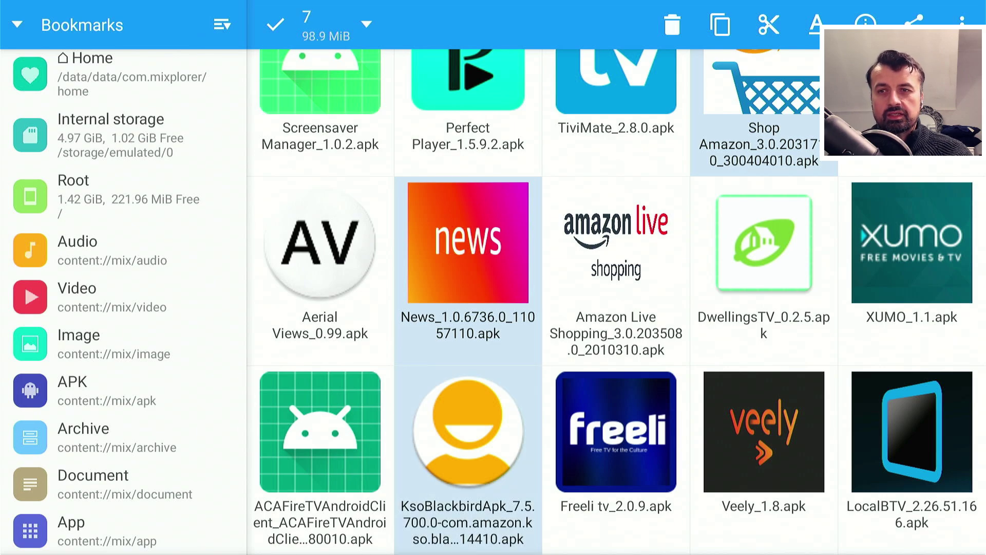
{"action": "key", "text": "Down"}
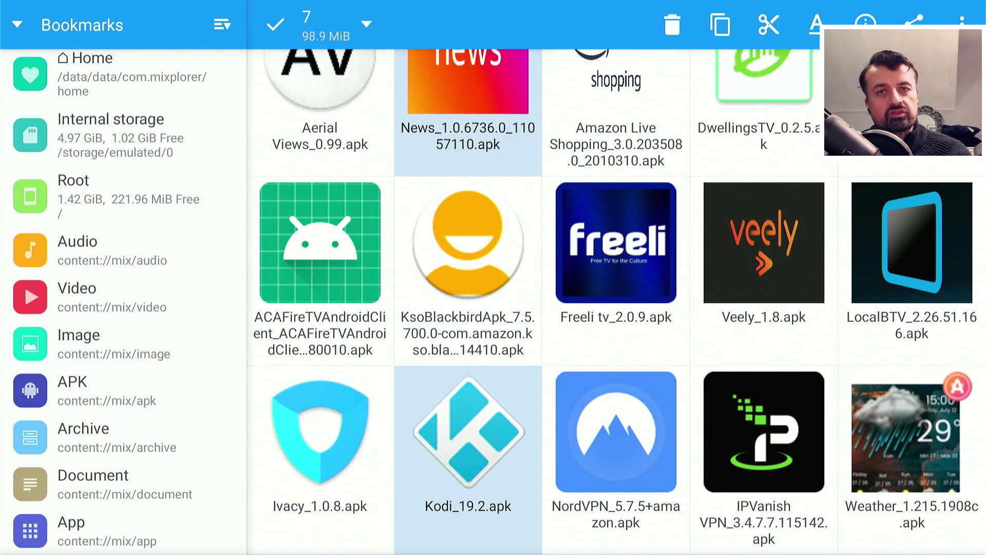
{"action": "key", "text": "Right"}
{"action": "key", "text": "Left"}
{"action": "key", "text": "Down"}
{"action": "key", "text": "Down"}
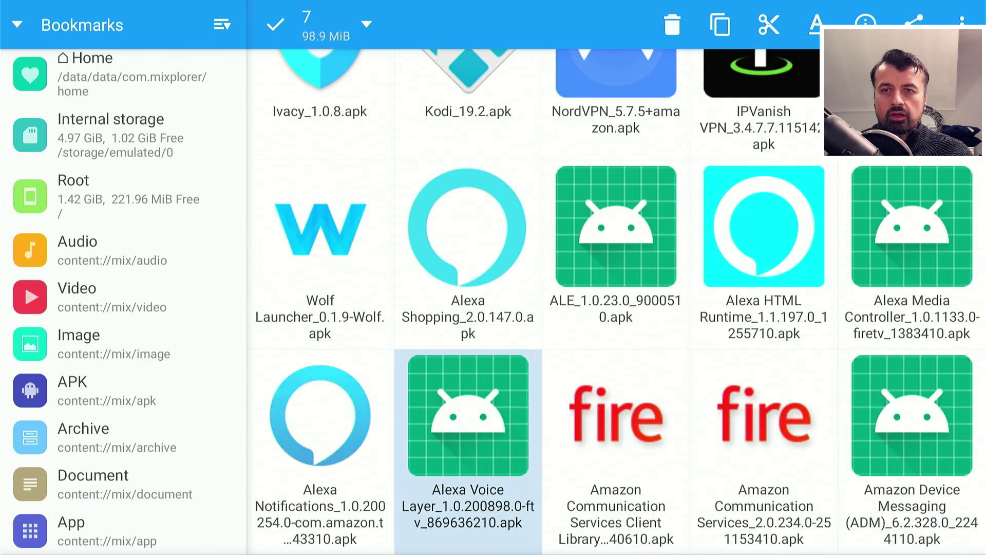
{"action": "key", "text": "Up"}
{"action": "key", "text": "Right"}
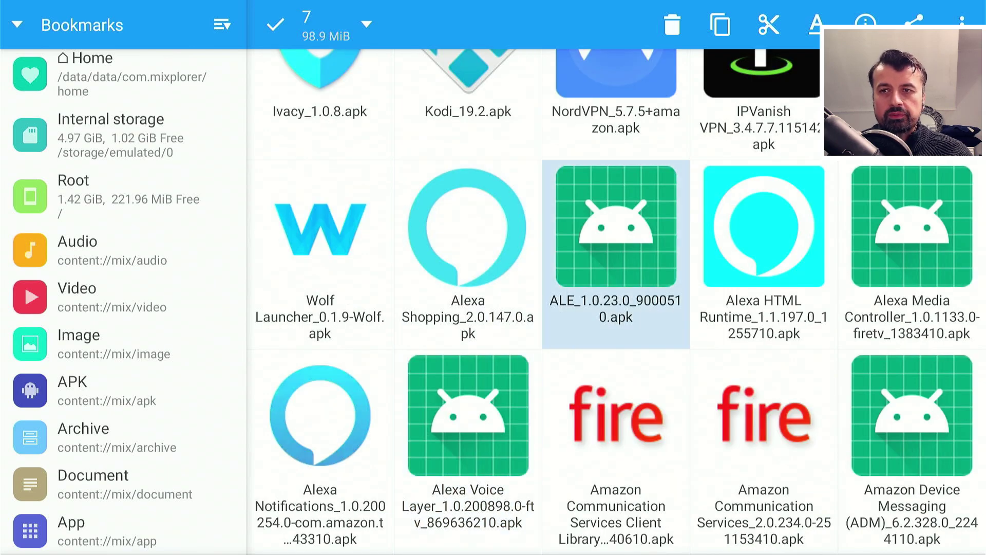
Add Alexa Shopping to the selected apps and start uninstalling the whole selection.
{"action": "key", "text": "Left"}
{"action": "key", "text": "Return"}
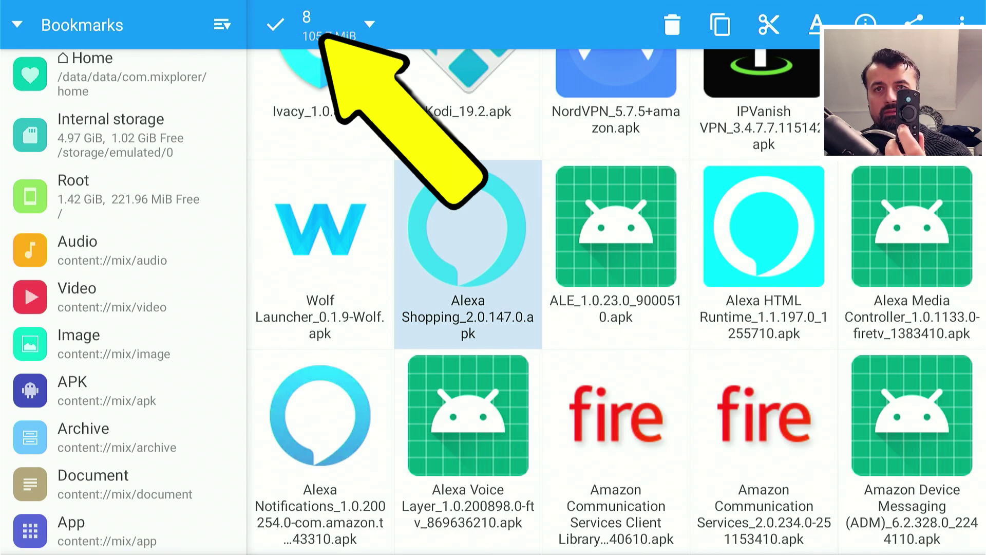
{"action": "key", "text": "Menu"}
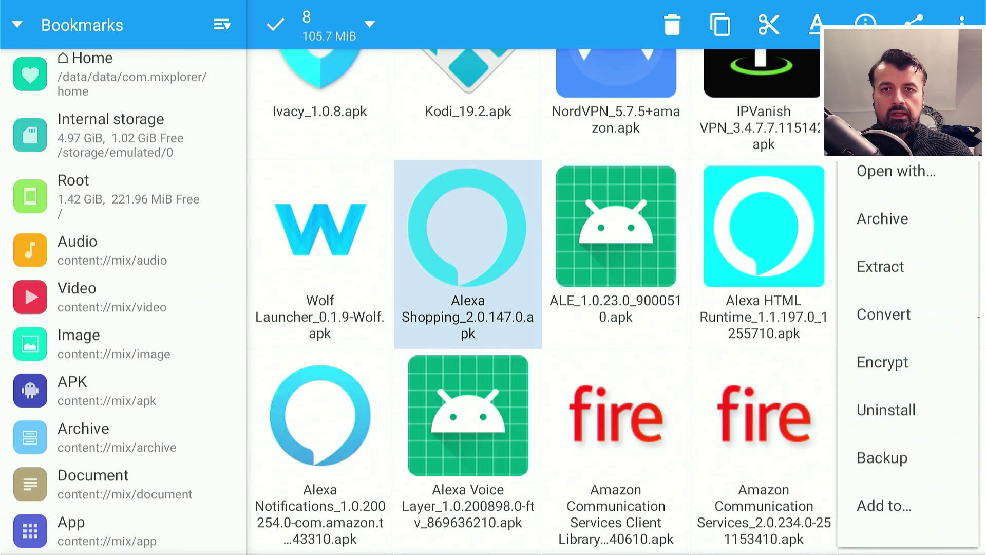
{"action": "key", "text": "Down"}
{"action": "key", "text": "Down"}
{"action": "key", "text": "Down"}
{"action": "key", "text": "Down"}
{"action": "key", "text": "Down"}
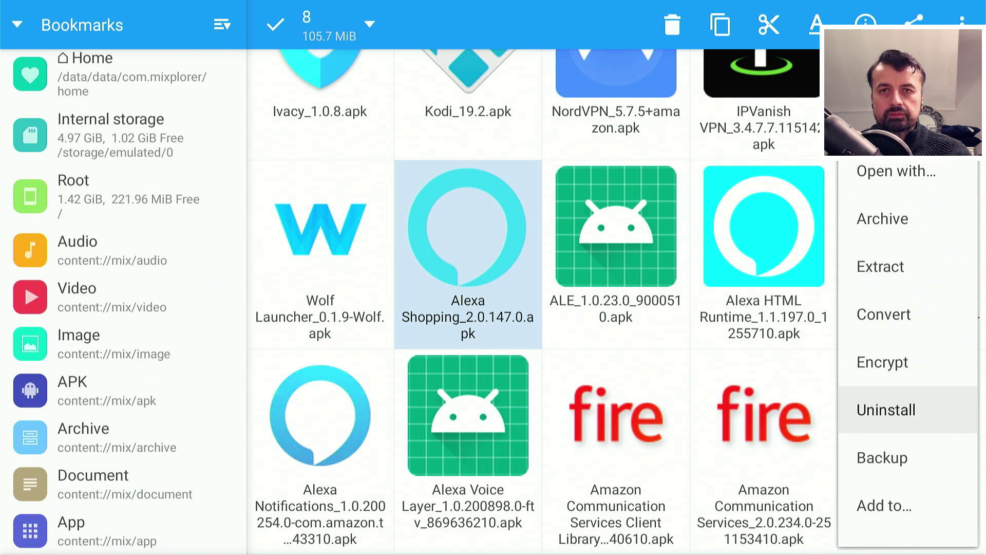
{"action": "key", "text": "Return"}
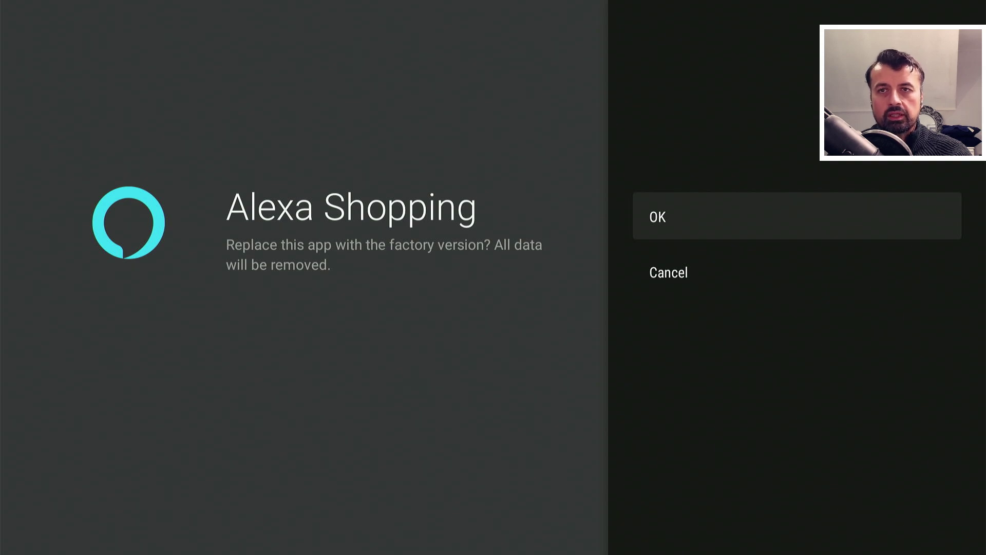
Approve replacing the selected apps, including Alexa Shopping, News, Amazon Kids, Amazon Music and FireTV Player, with their factory versions.
{"action": "key", "text": "Return"}
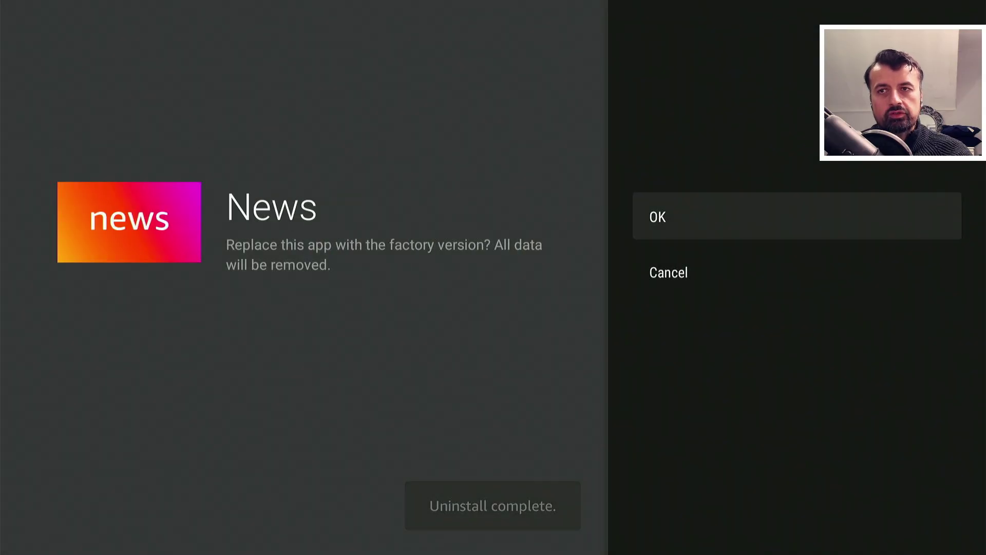
{"action": "key", "text": "Return"}
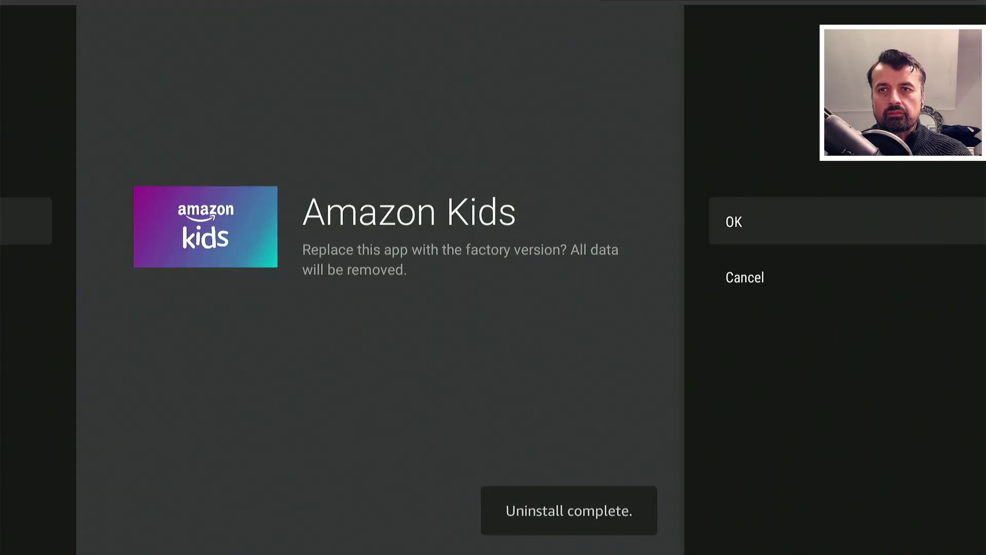
{"action": "key", "text": "Return"}
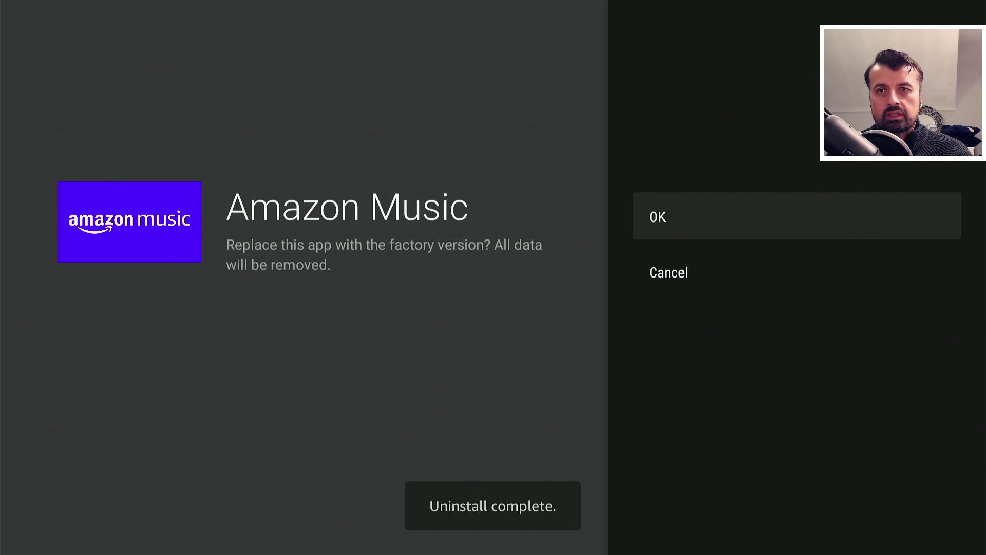
{"action": "key", "text": "Return"}
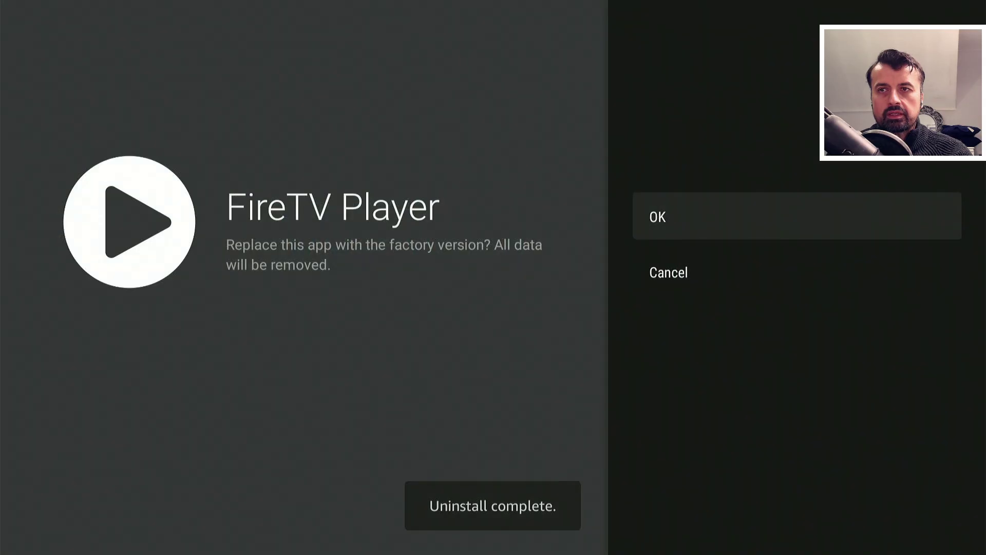
{"action": "key", "text": "Return"}
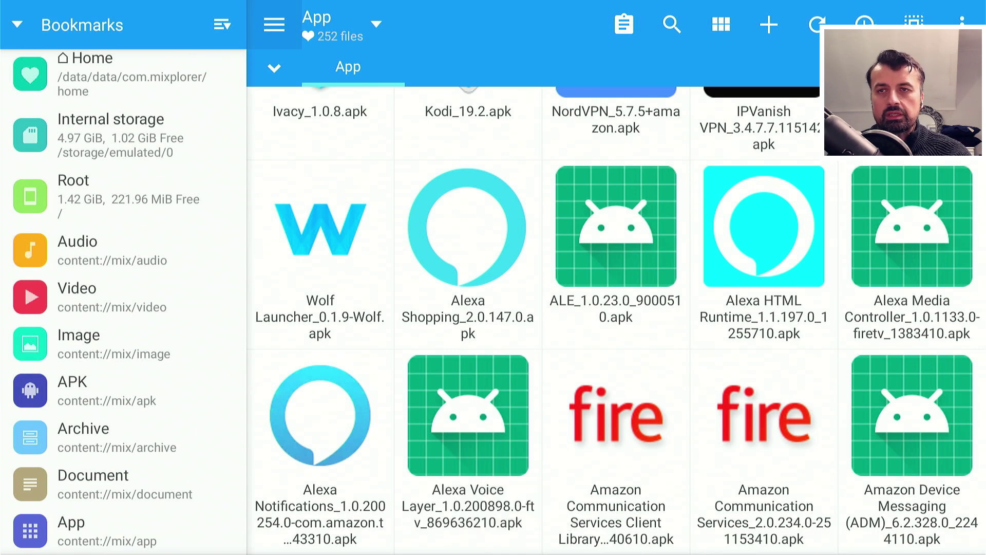
Return to the Fire TV home screen and open the About information in the My Fire TV settings.
{"action": "key", "text": "Home"}
{"action": "key", "text": "Right"}
{"action": "key", "text": "Right"}
{"action": "key", "text": "Right"}
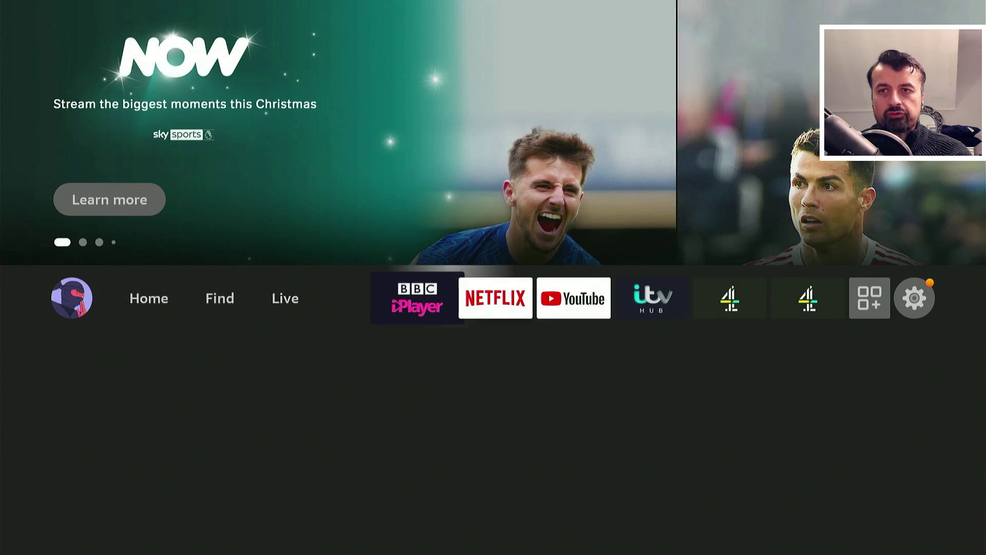
{"action": "key", "text": "Right"}
{"action": "key", "text": "Right"}
{"action": "key", "text": "Right"}
{"action": "key", "text": "Right"}
{"action": "key", "text": "Right"}
{"action": "key", "text": "Right"}
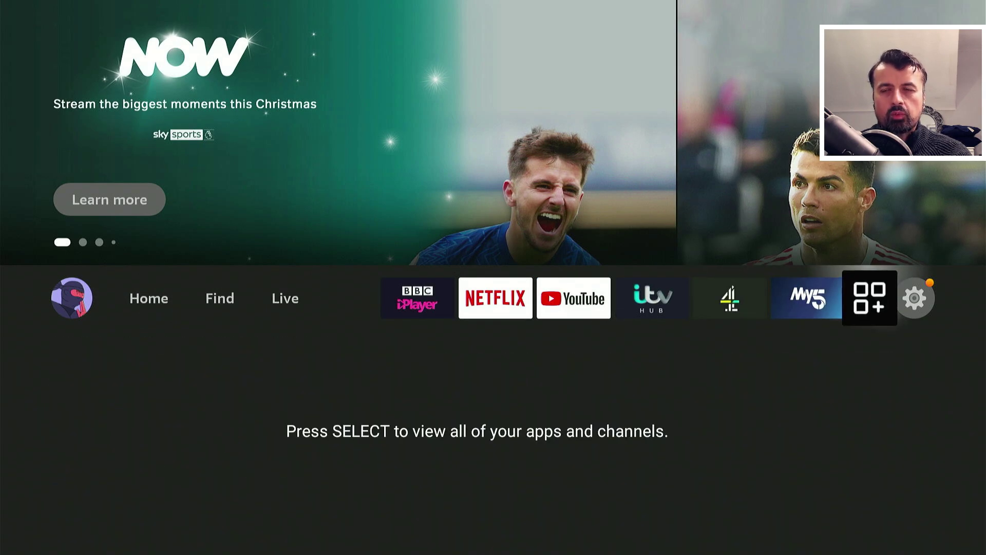
{"action": "key", "text": "Right"}
{"action": "key", "text": "Down"}
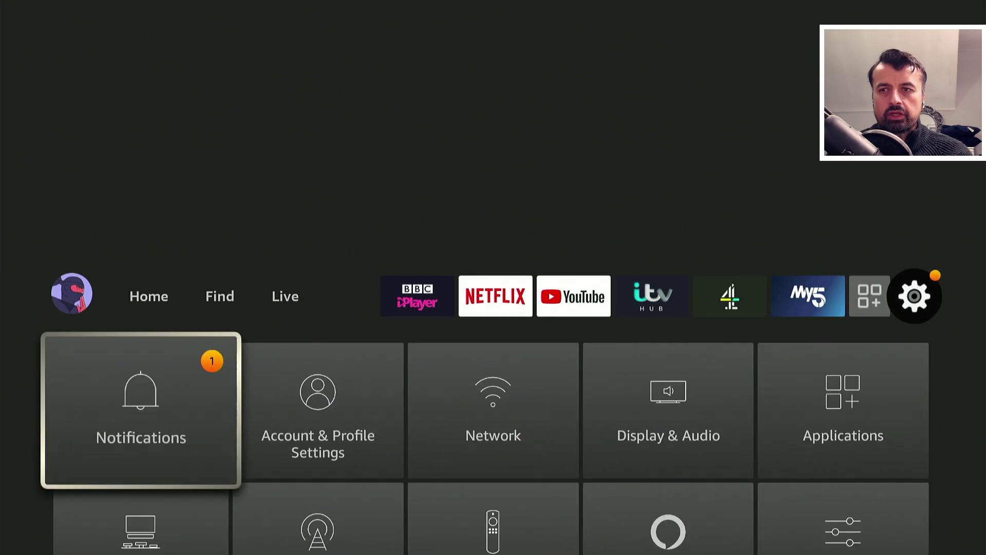
{"action": "key", "text": "Down"}
{"action": "key", "text": "Down"}
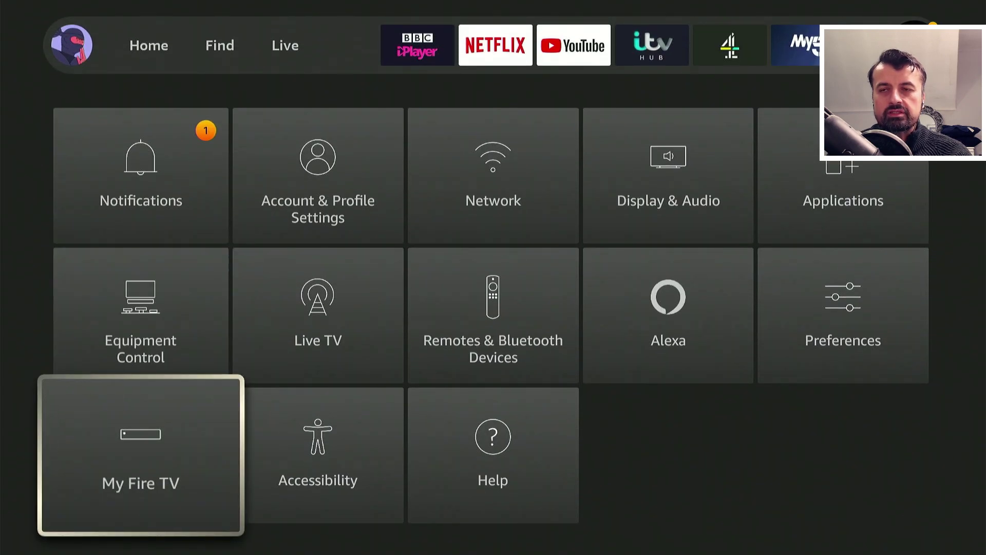
{"action": "key", "text": "Return"}
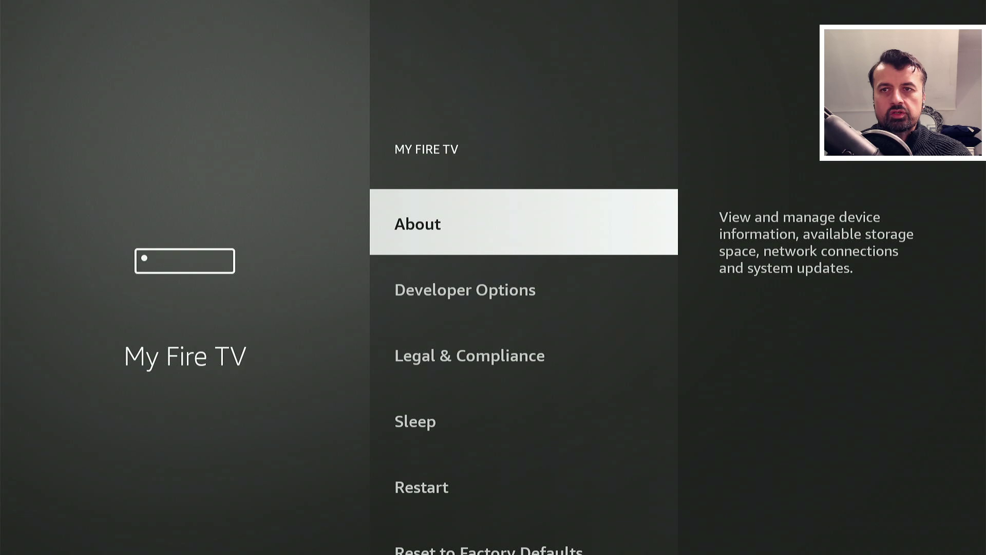
{"action": "key", "text": "Return"}
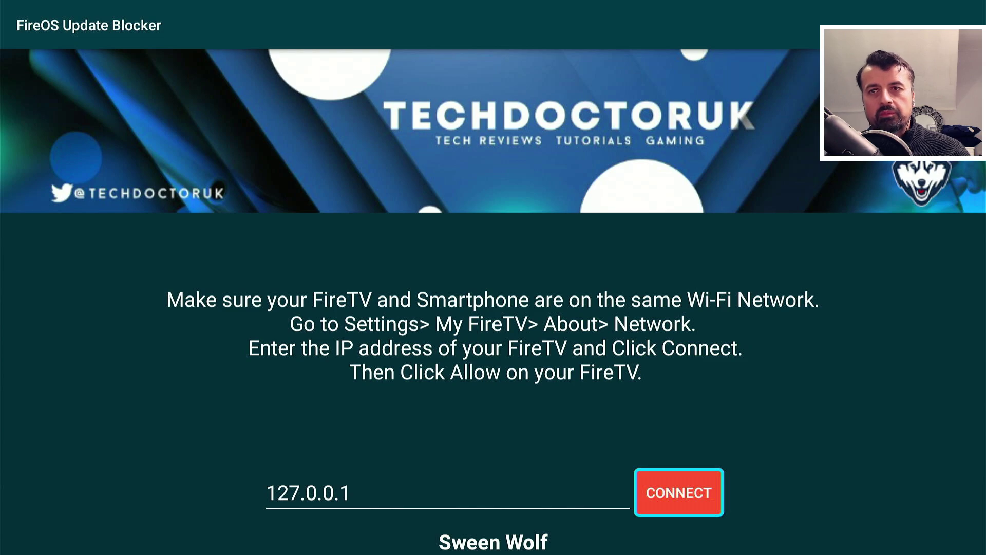
In FireOS Update Blocker, connect to 127.0.0.1 and allow USB debugging, with Always allow from this computer enabled.
{"action": "key", "text": "Left"}
{"action": "key", "text": "Right"}
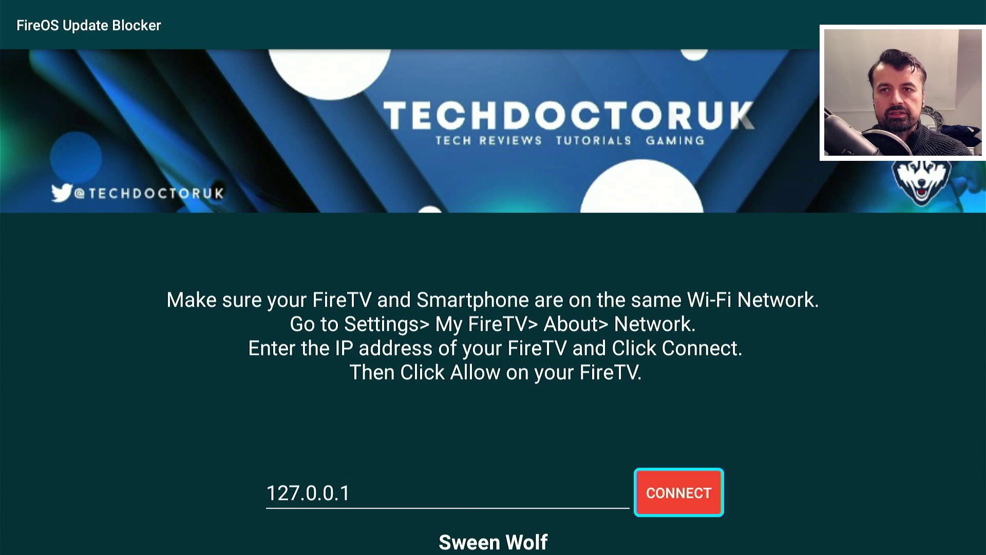
{"action": "key", "text": "Return"}
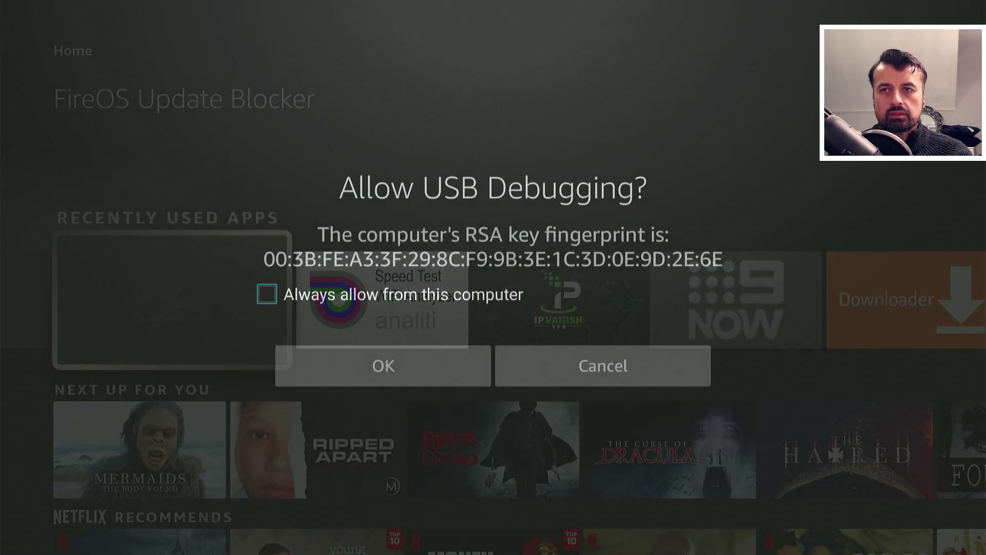
{"action": "key", "text": "Return"}
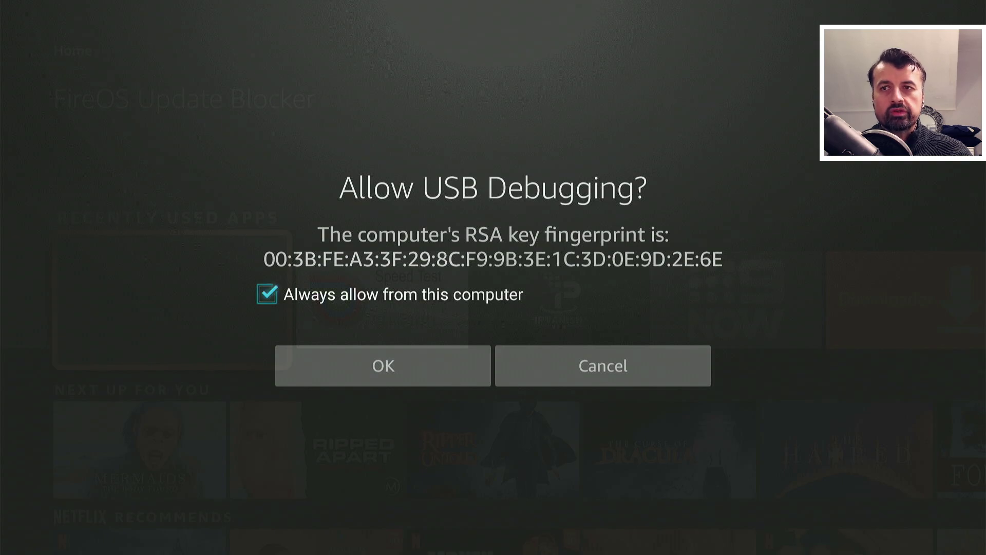
{"action": "key", "text": "Down"}
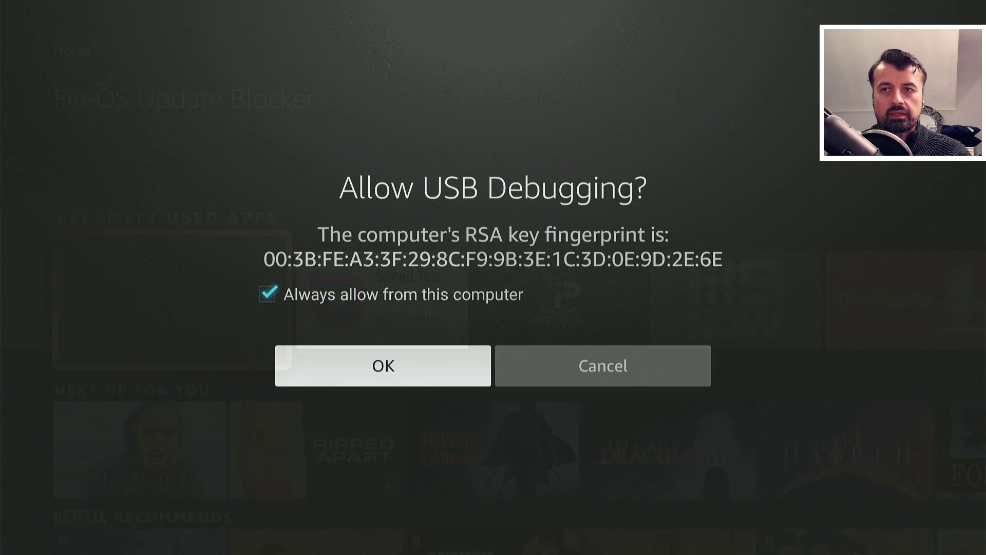
{"action": "key", "text": "Return"}
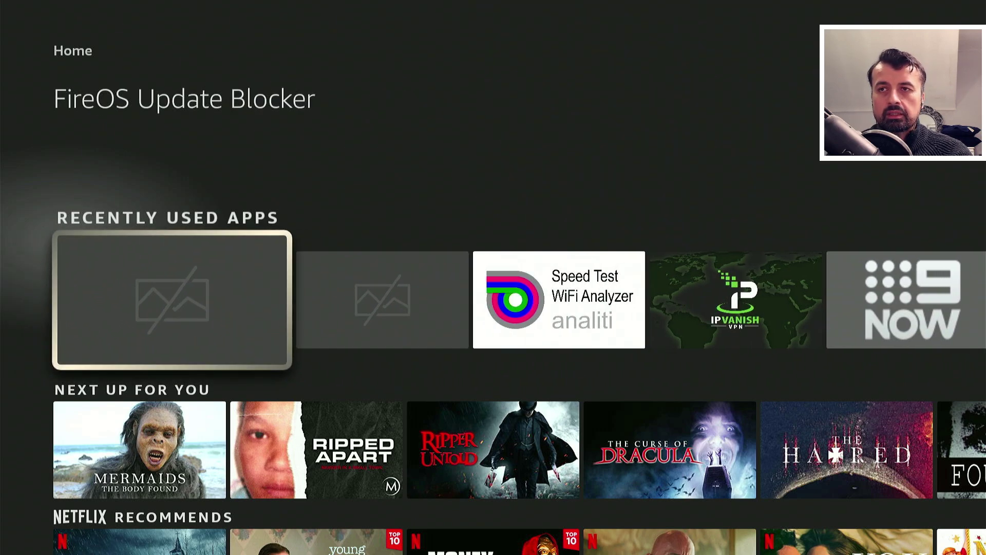
Reopen FireOS Update Blocker connected to 127.0.0.1 and block Amazon OS updates.
{"action": "key", "text": "Return"}
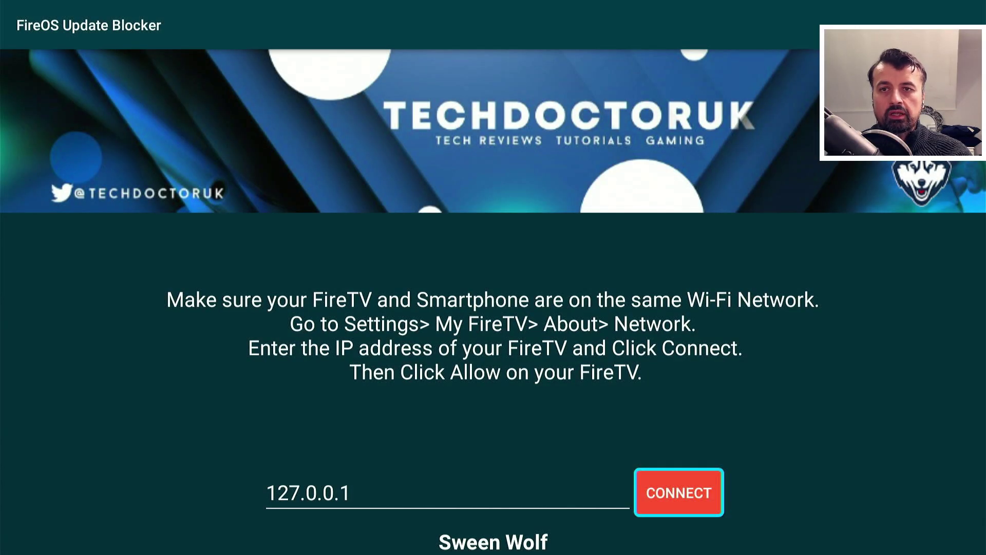
{"action": "key", "text": "Return"}
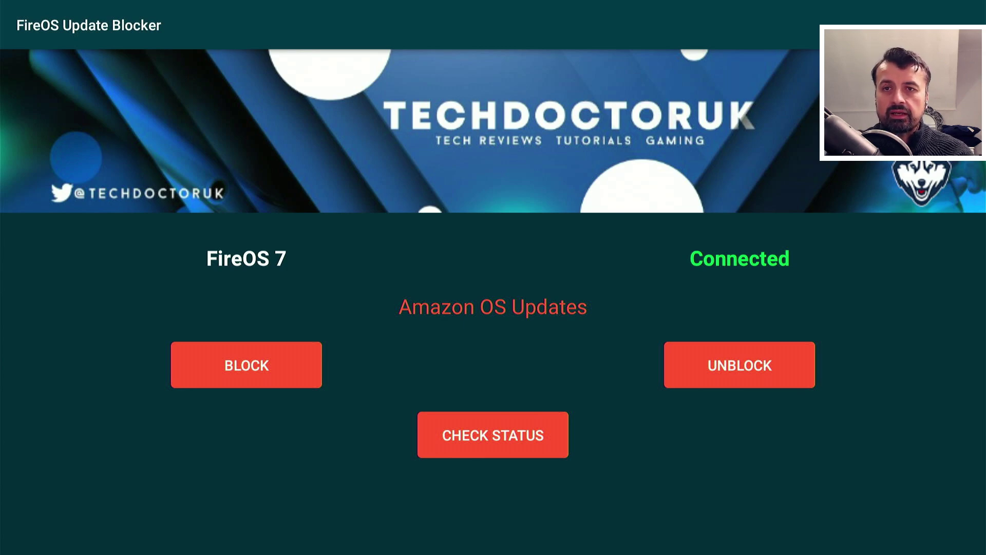
{"action": "key", "text": "Down"}
{"action": "key", "text": "Right"}
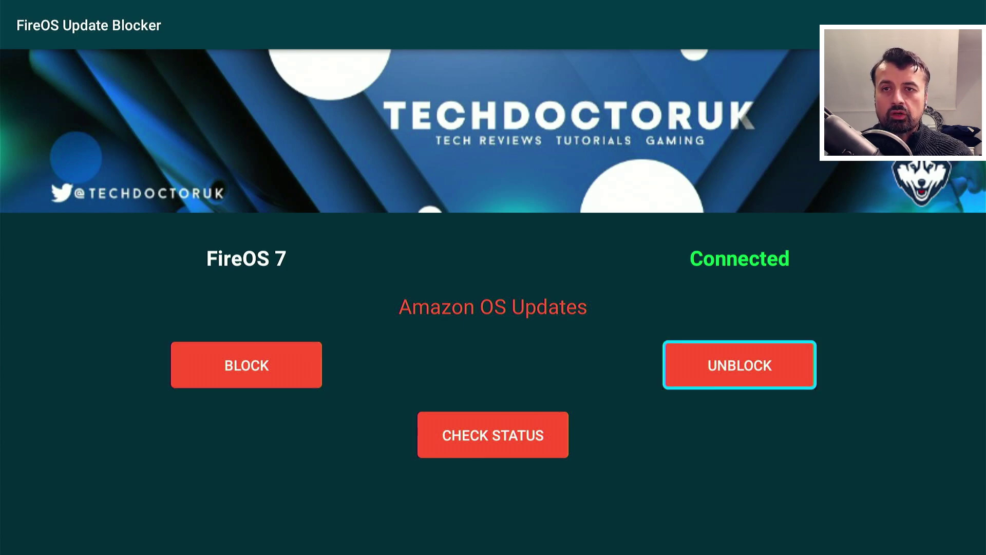
{"action": "key", "text": "Left"}
{"action": "key", "text": "Return"}
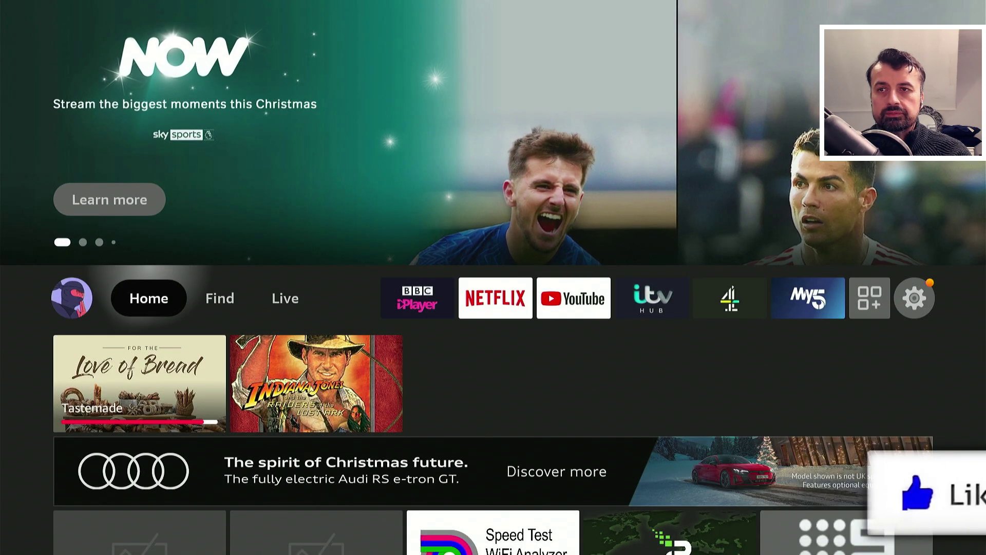
From the Fire TV home screen, go to Check for Updates in the My Fire TV About settings.
{"action": "key", "text": "Right"}
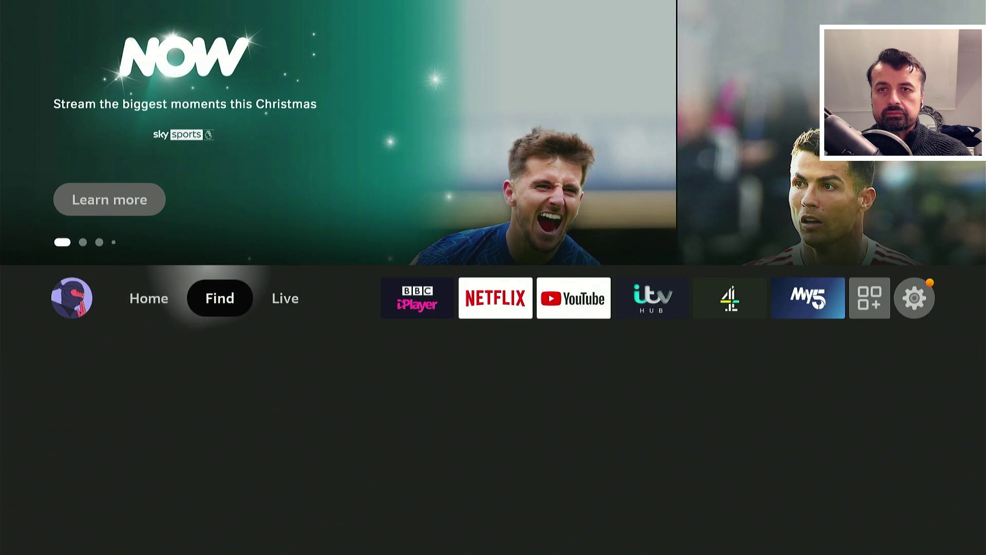
{"action": "key", "text": "Right"}
{"action": "key", "text": "Right"}
{"action": "key", "text": "Right"}
{"action": "key", "text": "Right"}
{"action": "key", "text": "Right"}
{"action": "key", "text": "Right"}
{"action": "key", "text": "Right"}
{"action": "key", "text": "Right"}
{"action": "key", "text": "Right"}
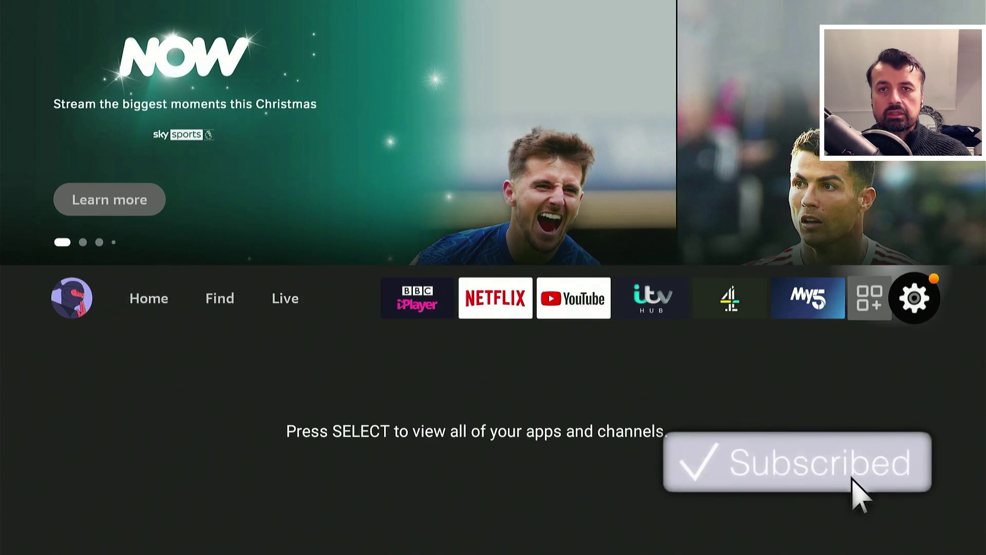
{"action": "key", "text": "Down"}
{"action": "key", "text": "Down"}
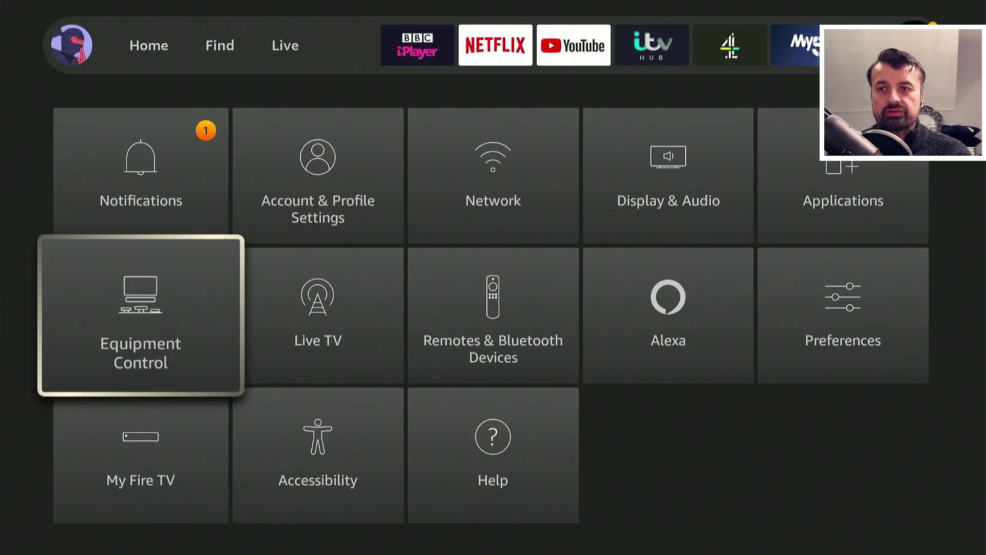
{"action": "key", "text": "Down"}
{"action": "key", "text": "Return"}
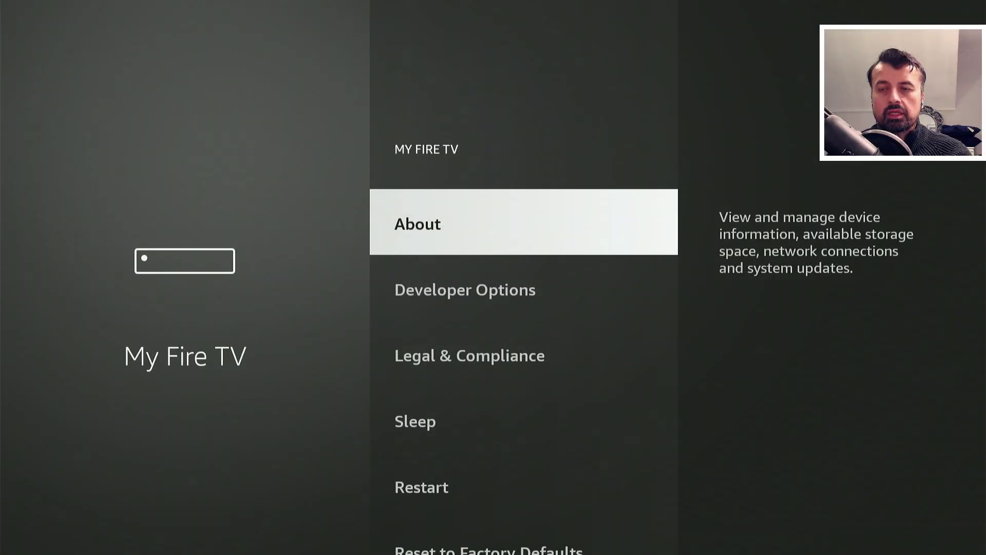
{"action": "key", "text": "Return"}
{"action": "key", "text": "Down"}
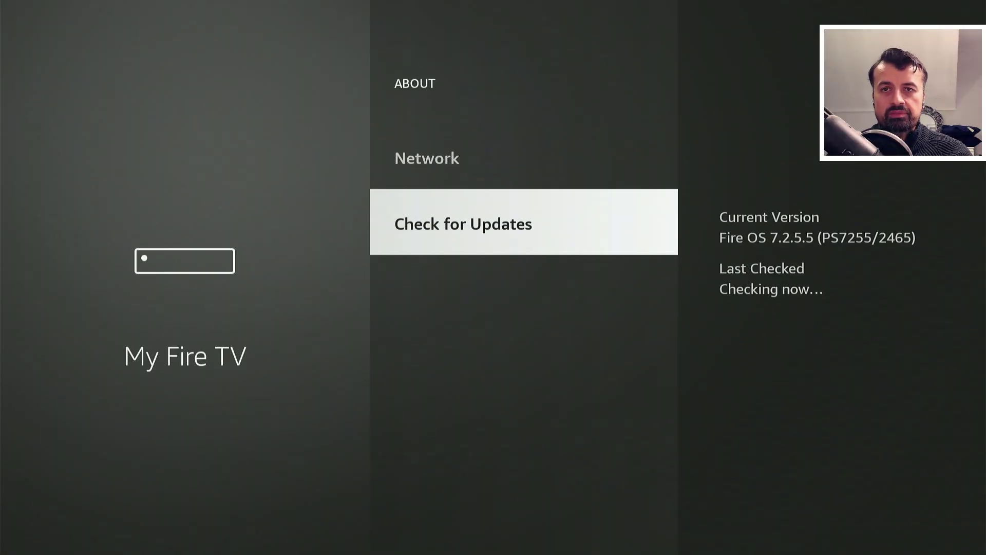